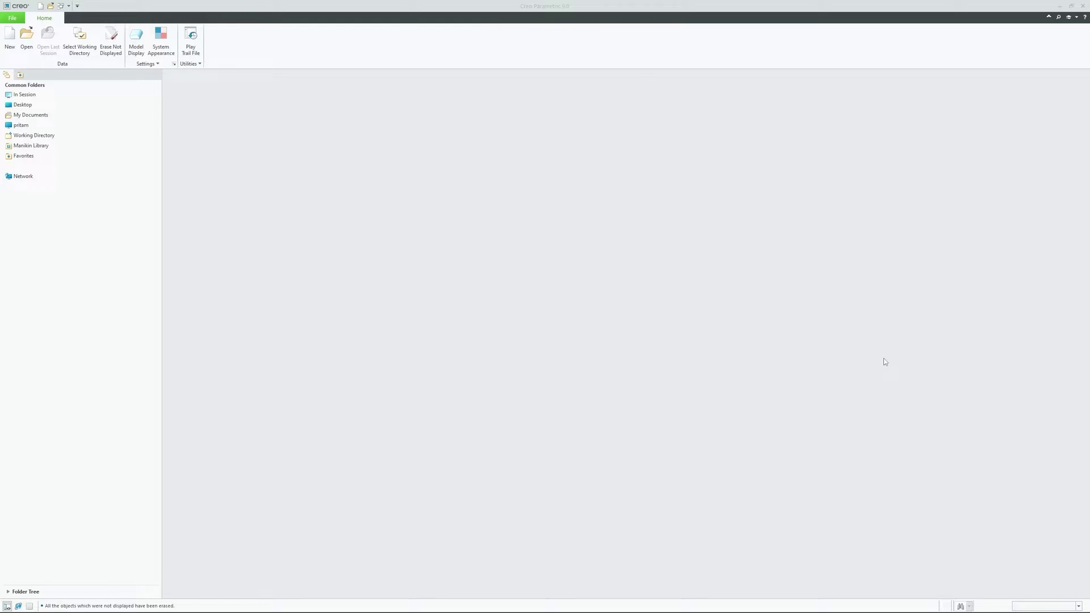
Create new part PRT0001 with default settings and show the RIGHT, TOP and FRONT datum planes
{"action": "left_click", "coordinate": [10, 40]}
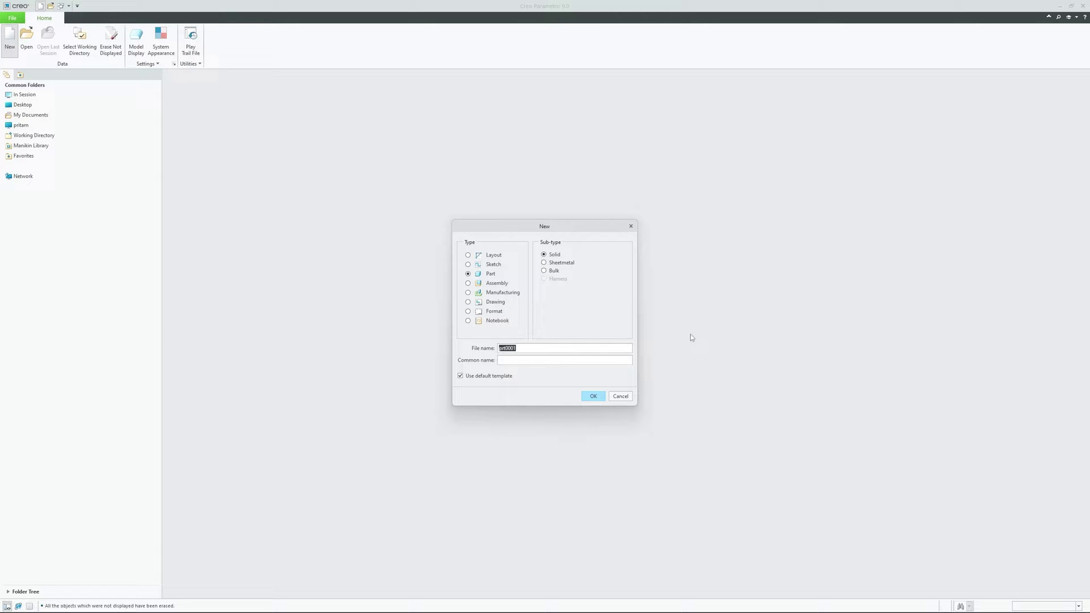
{"action": "left_click", "coordinate": [601, 395]}
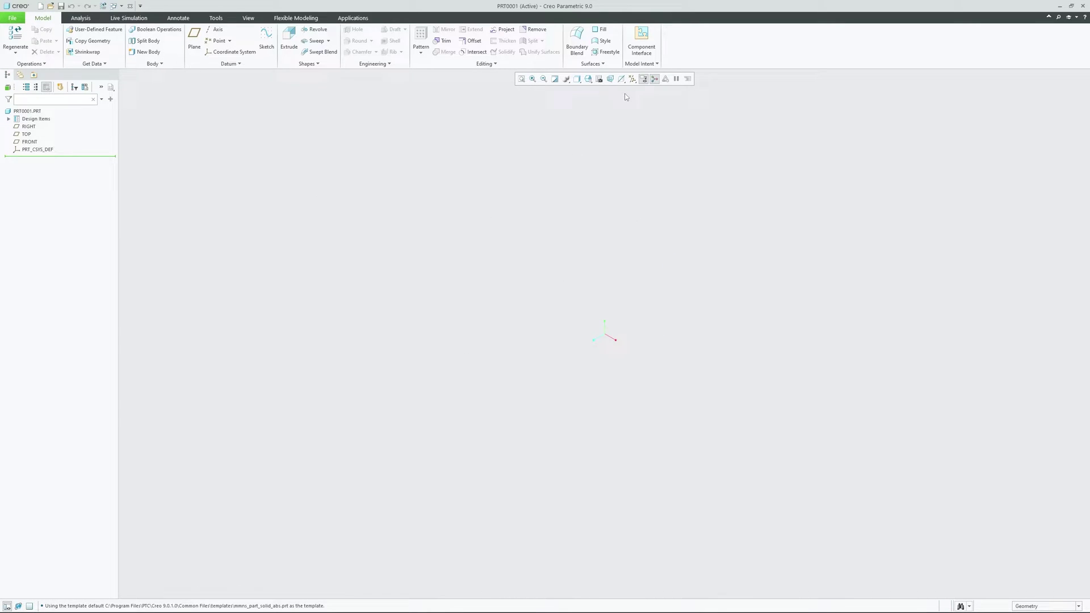
{"action": "left_click", "coordinate": [631, 79]}
{"action": "left_click", "coordinate": [593, 98]}
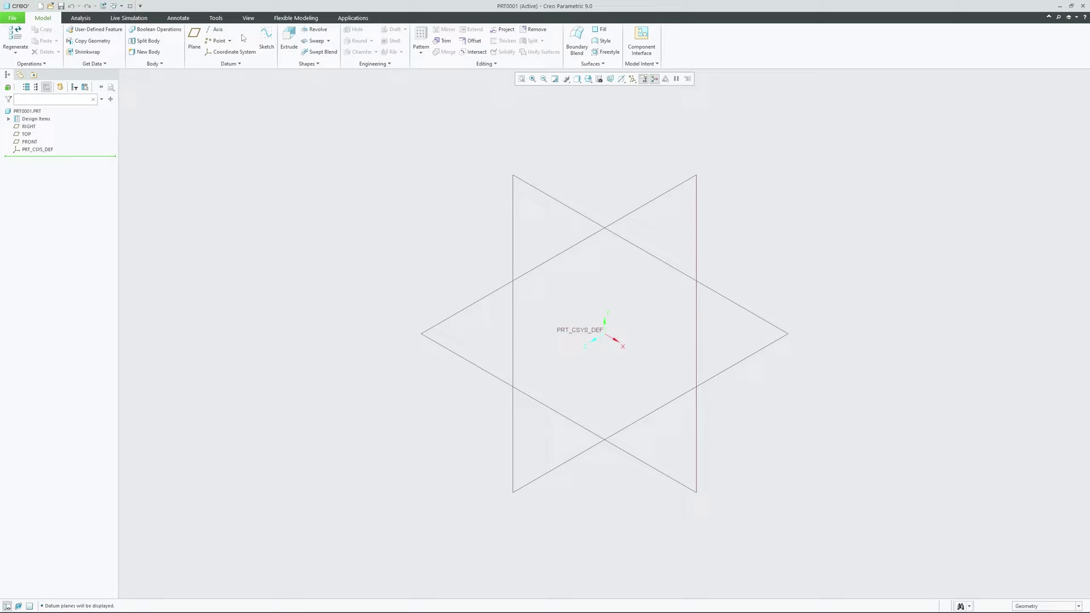
Extrude a closed five-sided line outline sketched on the FRONT plane at default depth
{"action": "left_click", "coordinate": [289, 38]}
{"action": "left_click", "coordinate": [529, 183]}
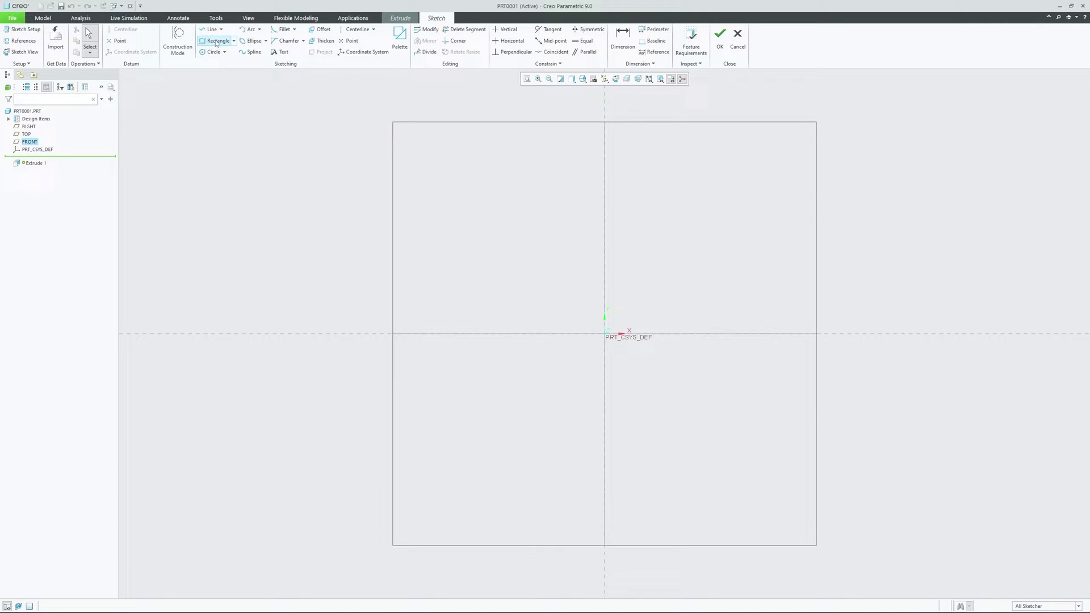
{"action": "left_click", "coordinate": [211, 29]}
{"action": "left_click", "coordinate": [511, 221]}
{"action": "left_click", "coordinate": [689, 175]}
{"action": "left_click", "coordinate": [818, 394]}
{"action": "left_click", "coordinate": [587, 454]}
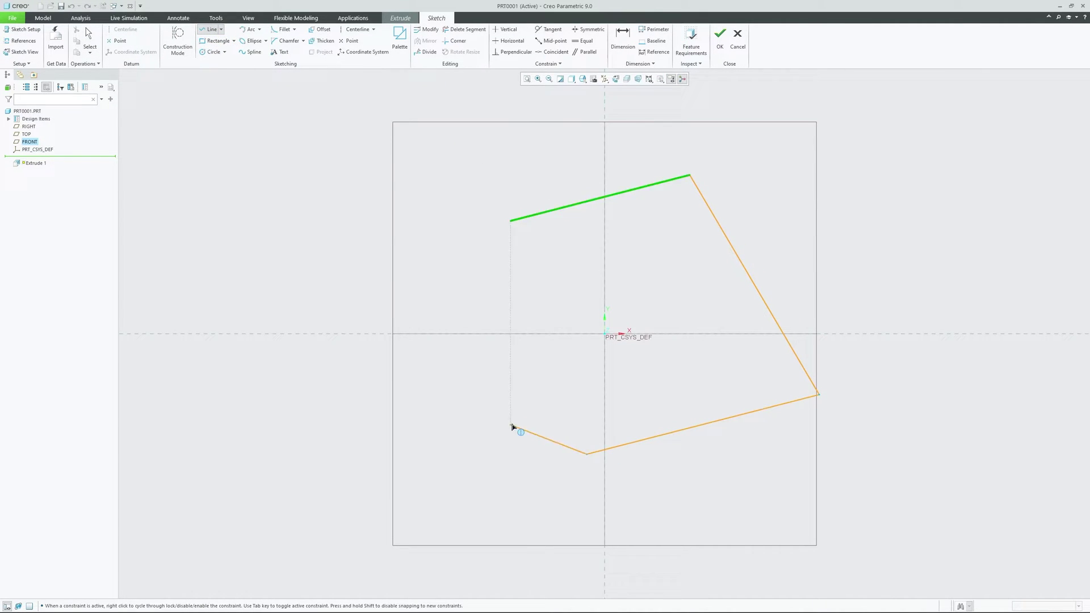
{"action": "left_click", "coordinate": [490, 373]}
{"action": "left_click", "coordinate": [510, 221]}
{"action": "middle_click", "coordinate": [648, 207]}
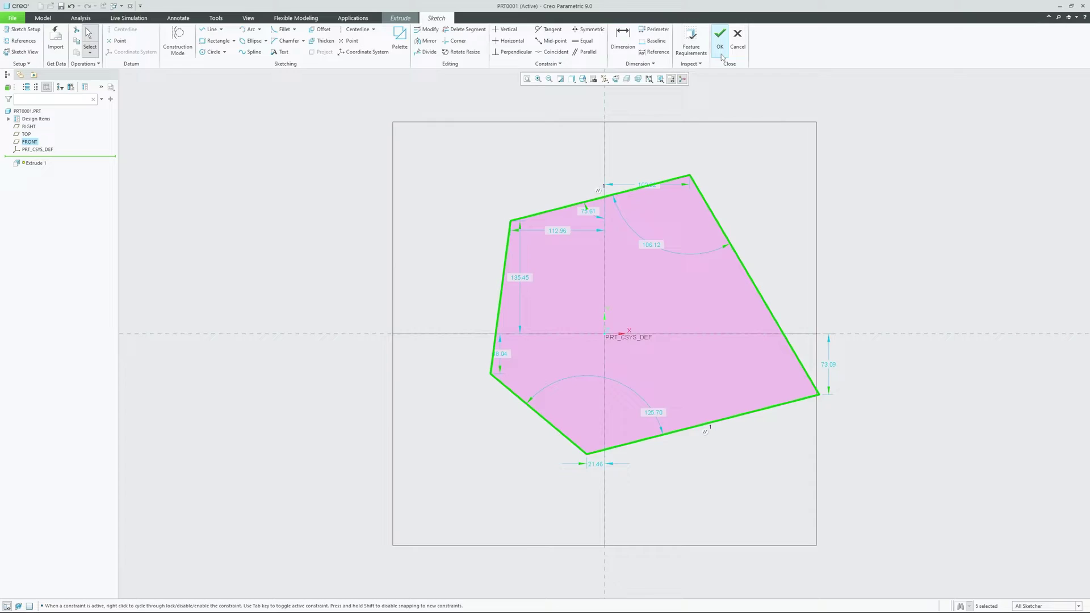
{"action": "left_click", "coordinate": [721, 50]}
{"action": "middle_click", "coordinate": [761, 219]}
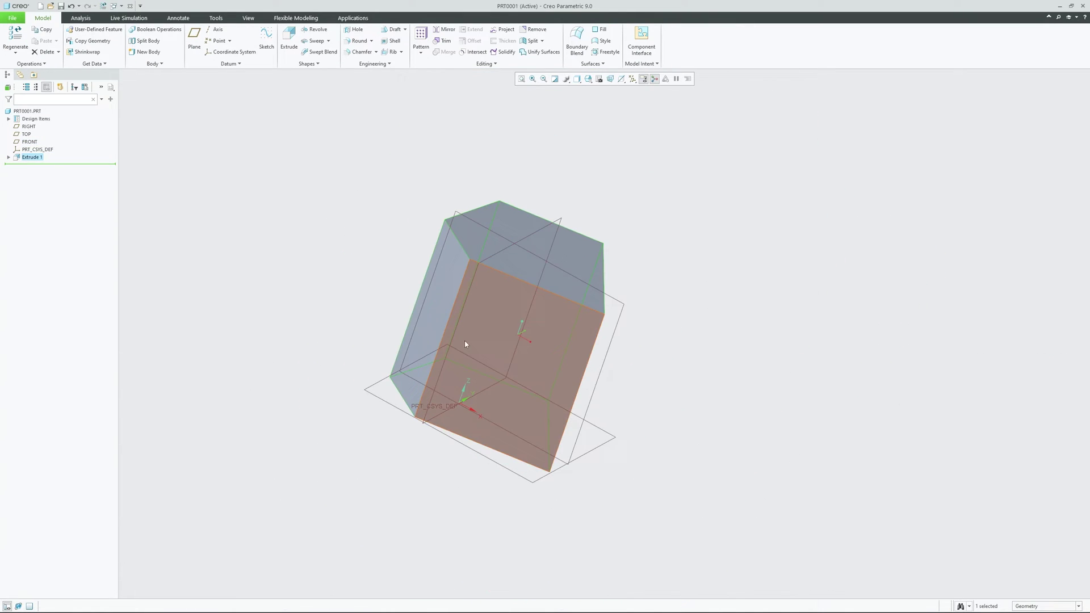
Change Extrude 1's depth from 364.95 to 50 and regenerate the part
{"action": "double_click", "coordinate": [485, 311]}
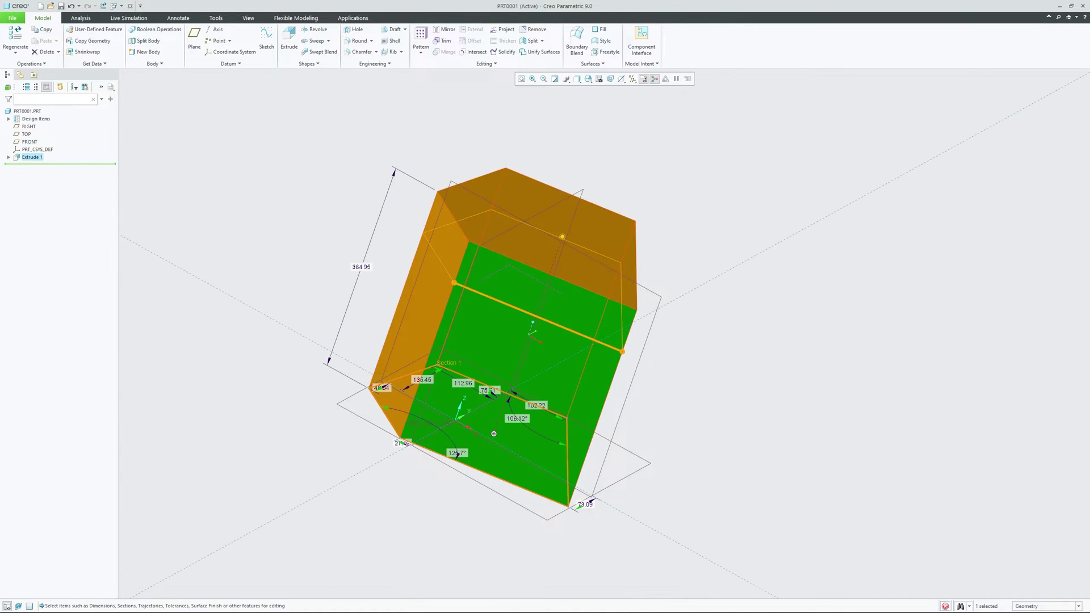
{"action": "double_click", "coordinate": [359, 268]}
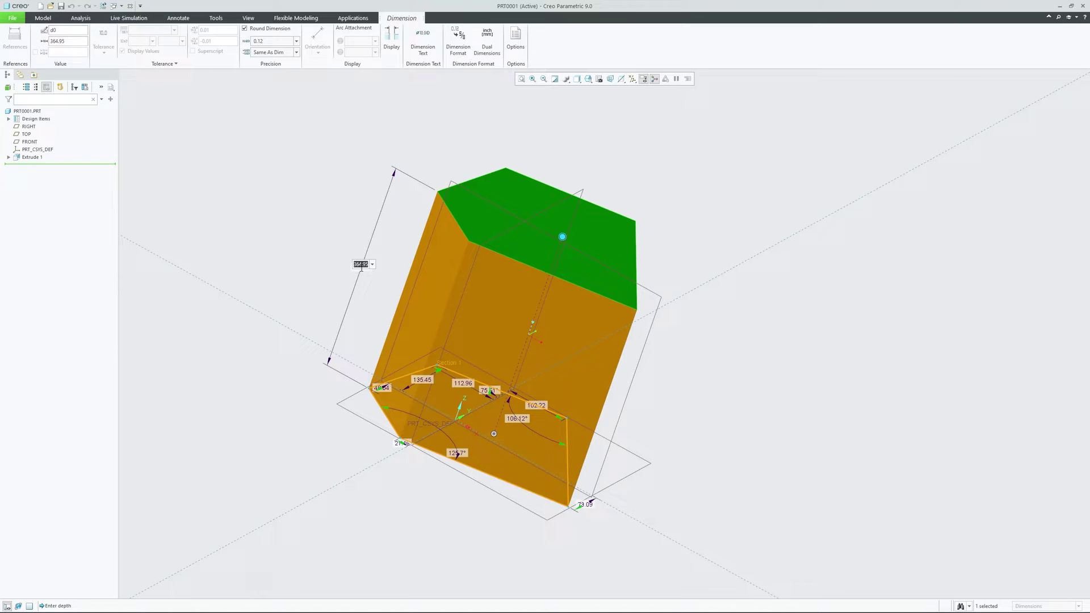
{"action": "type", "text": "50"}
{"action": "key", "text": "Return"}
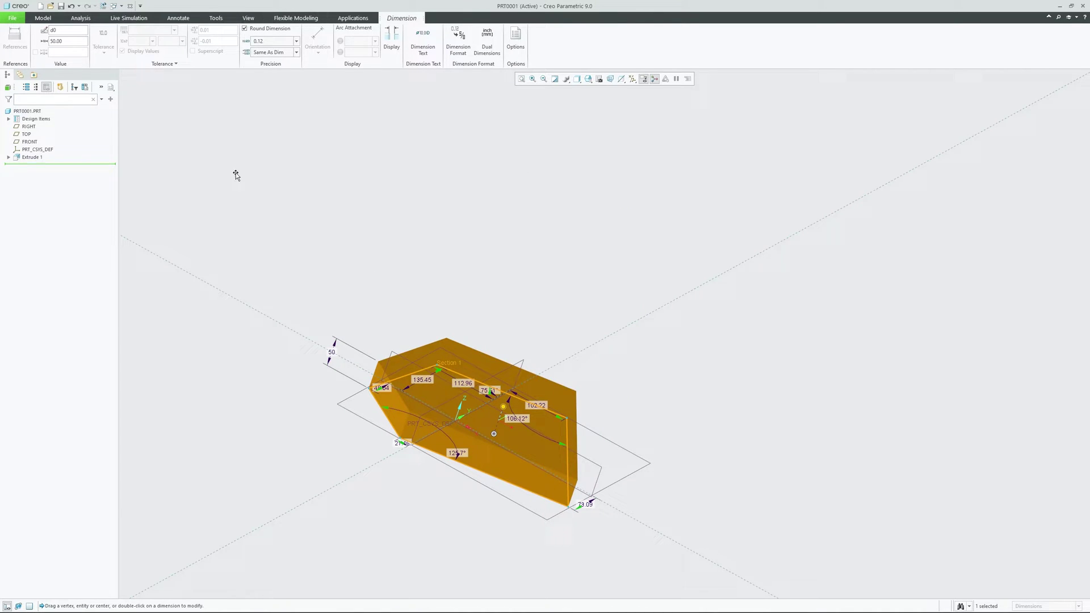
{"action": "key", "text": "ctrl+g"}
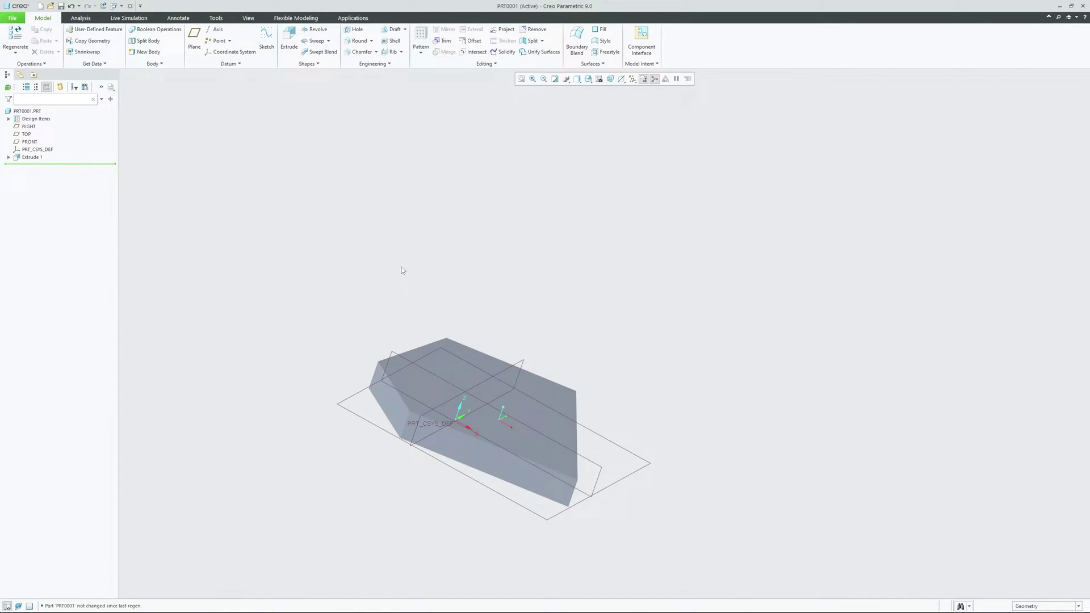
Save PRT0001 into a newly created Desktop folder named instance
{"action": "scroll", "coordinate": [377, 458], "scroll_direction": "up", "scroll_amount": 3}
{"action": "middle_click_drag", "start_coordinate": [402, 459], "coordinate": [329, 480]}
{"action": "scroll", "coordinate": [291, 278], "scroll_direction": "down", "scroll_amount": 1}
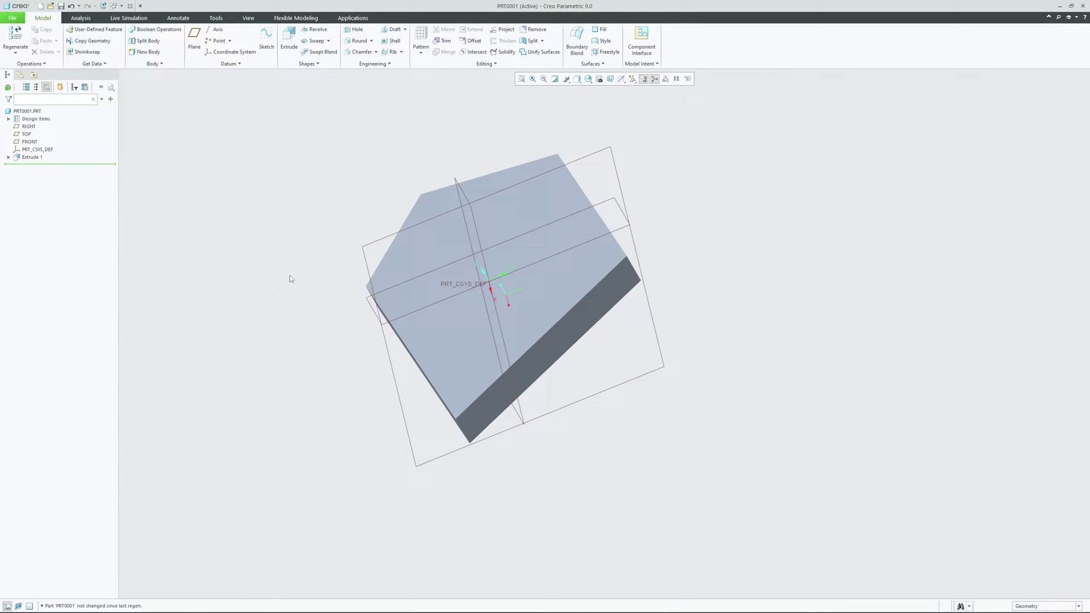
{"action": "left_click", "coordinate": [60, 6]}
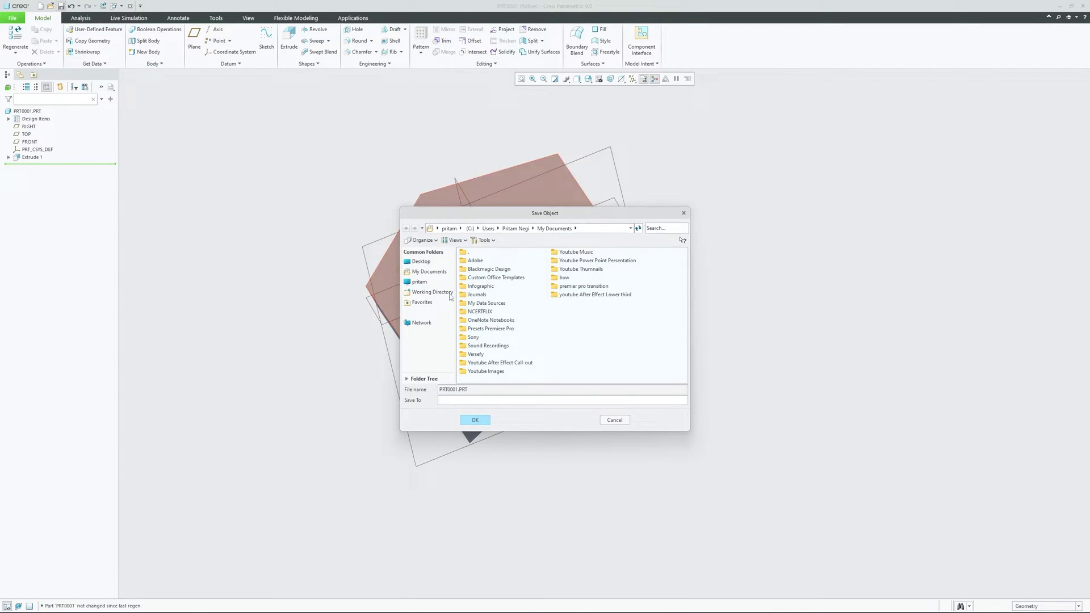
{"action": "right_click", "coordinate": [420, 328]}
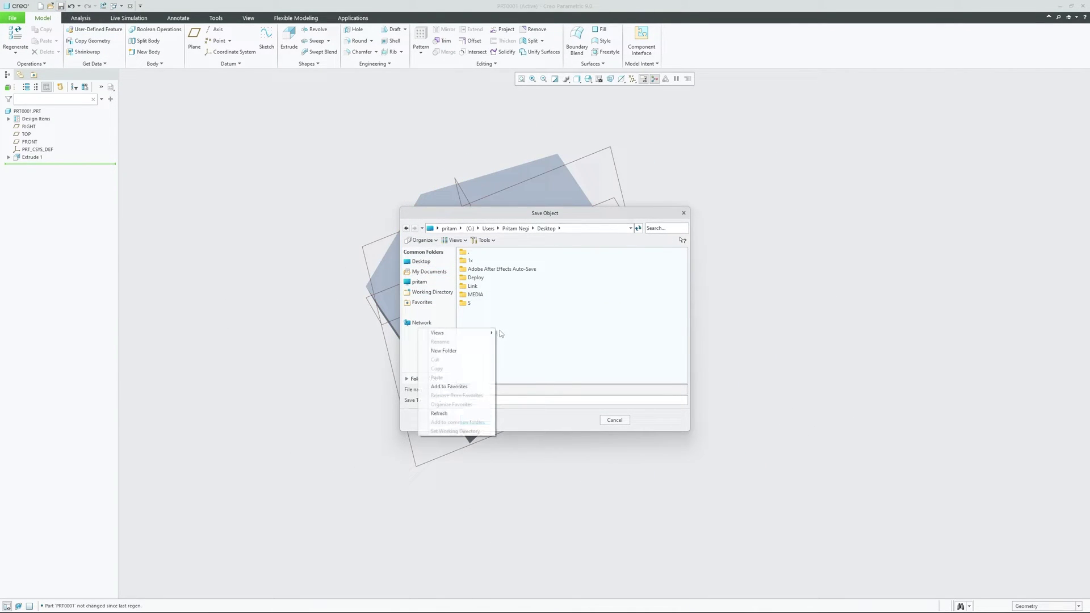
{"action": "left_click", "coordinate": [471, 347]}
{"action": "type", "text": "ex"}
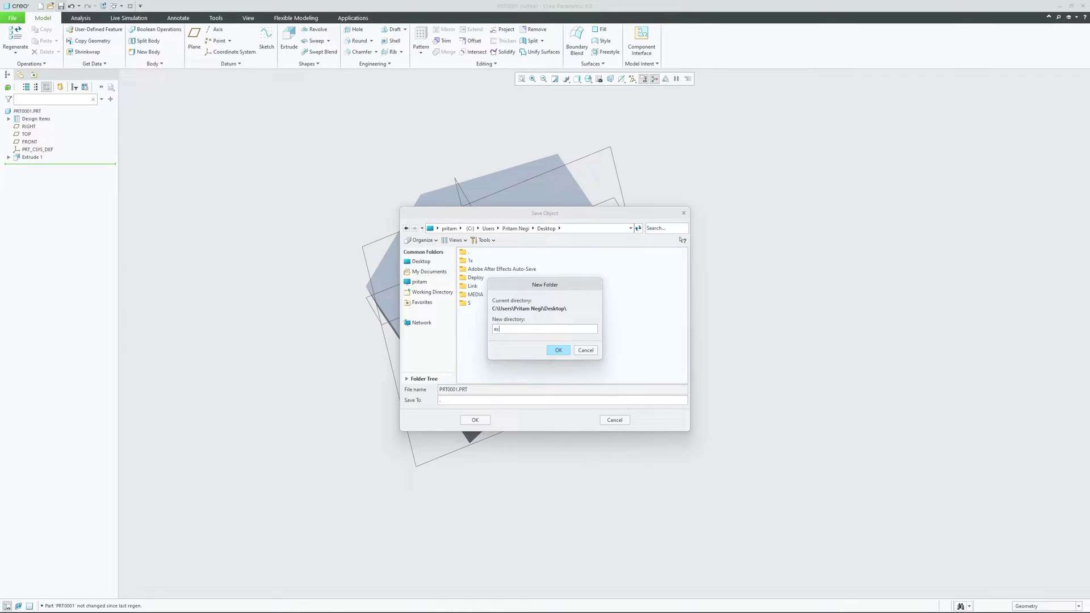
{"action": "type", "text": "amp"}
{"action": "key", "text": "BackSpace"}
{"action": "key", "text": "BackSpace"}
{"action": "key", "text": "BackSpace"}
{"action": "key", "text": "BackSpace"}
{"action": "key", "text": "BackSpace"}
{"action": "key", "text": "Return"}
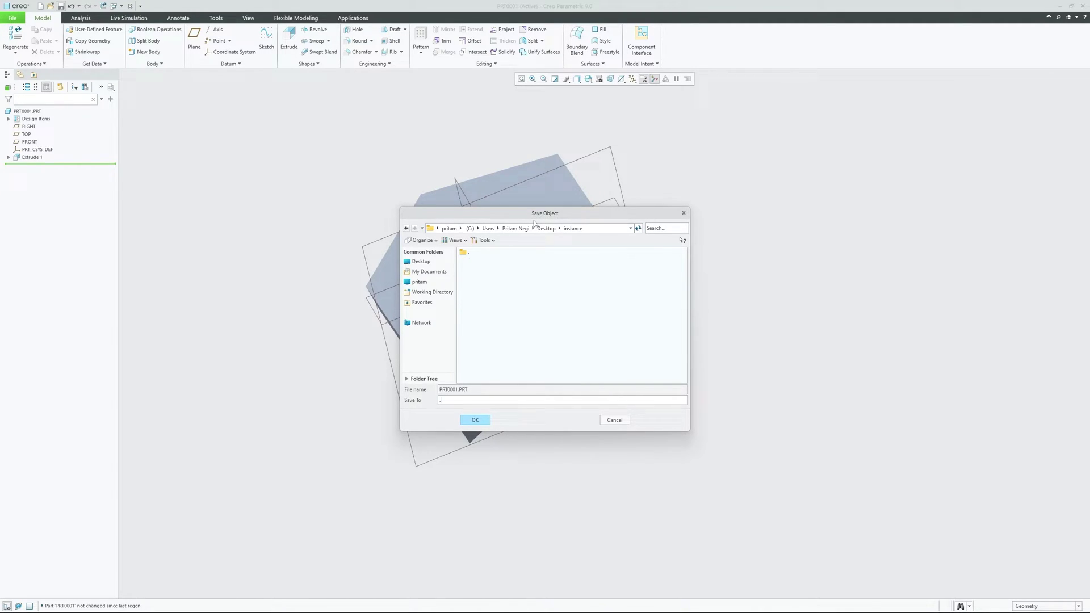
{"action": "left_click", "coordinate": [475, 420]}
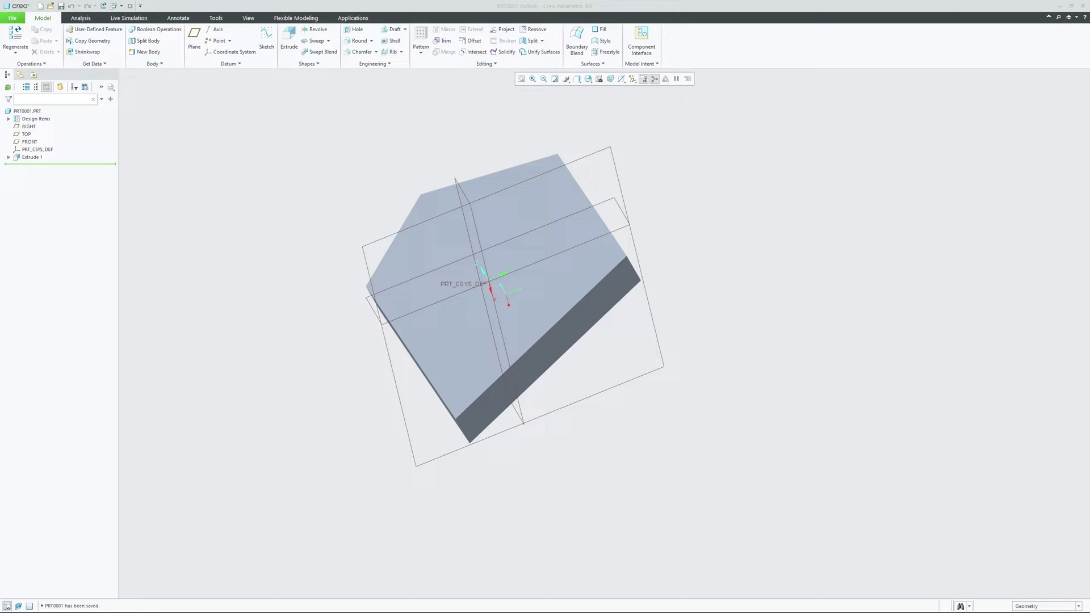
Snap the instance folder window to the right half and Creo to the left half
{"action": "left_click_drag", "start_coordinate": [545, 125], "coordinate": [1076, 248]}
{"action": "left_click_drag", "start_coordinate": [546, 210], "coordinate": [728, 216]}
{"action": "left_click", "coordinate": [589, 222]}
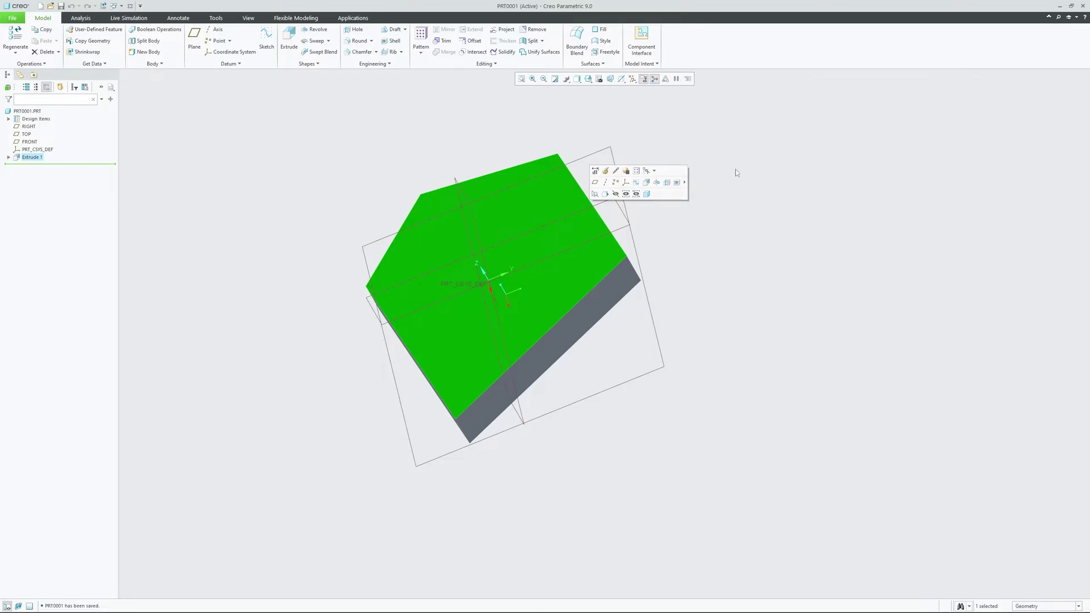
{"action": "double_click", "coordinate": [878, 11]}
{"action": "left_click_drag", "start_coordinate": [1021, 6], "coordinate": [1, 154]}
{"action": "left_click", "coordinate": [611, 196]}
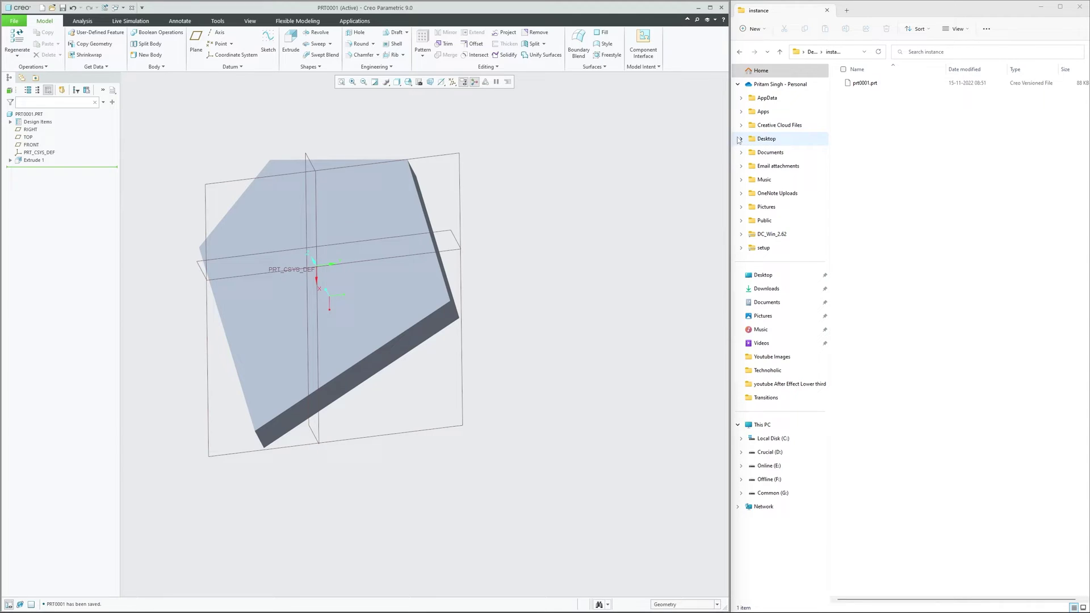
Widen Creo beside Explorer, orbit the plate, and close the PRT0001 window
{"action": "left_click_drag", "start_coordinate": [732, 140], "coordinate": [837, 144]}
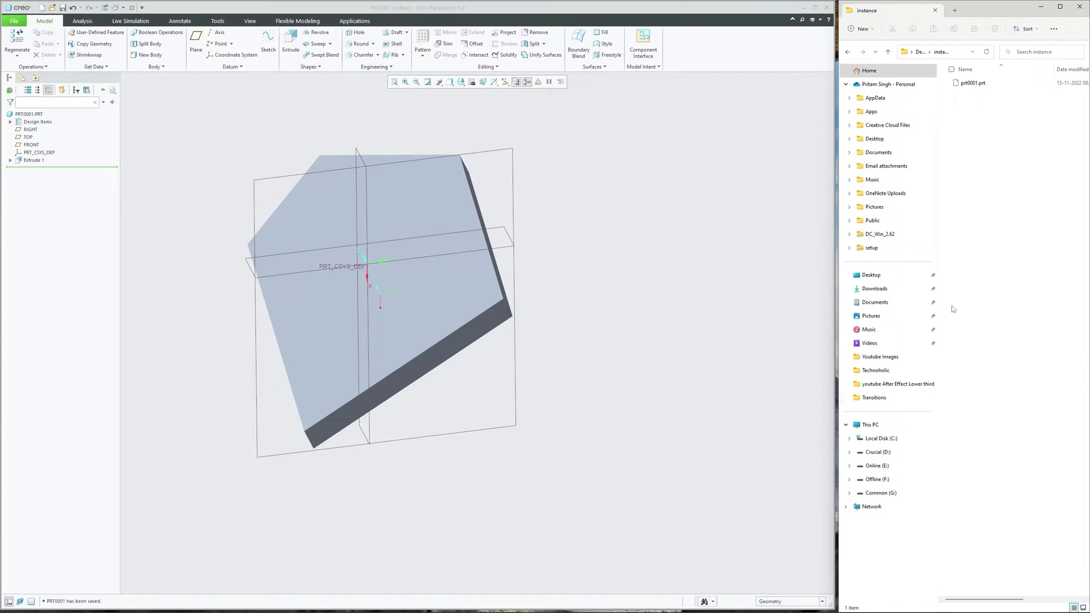
{"action": "middle_click_drag", "start_coordinate": [418, 407], "coordinate": [506, 195]}
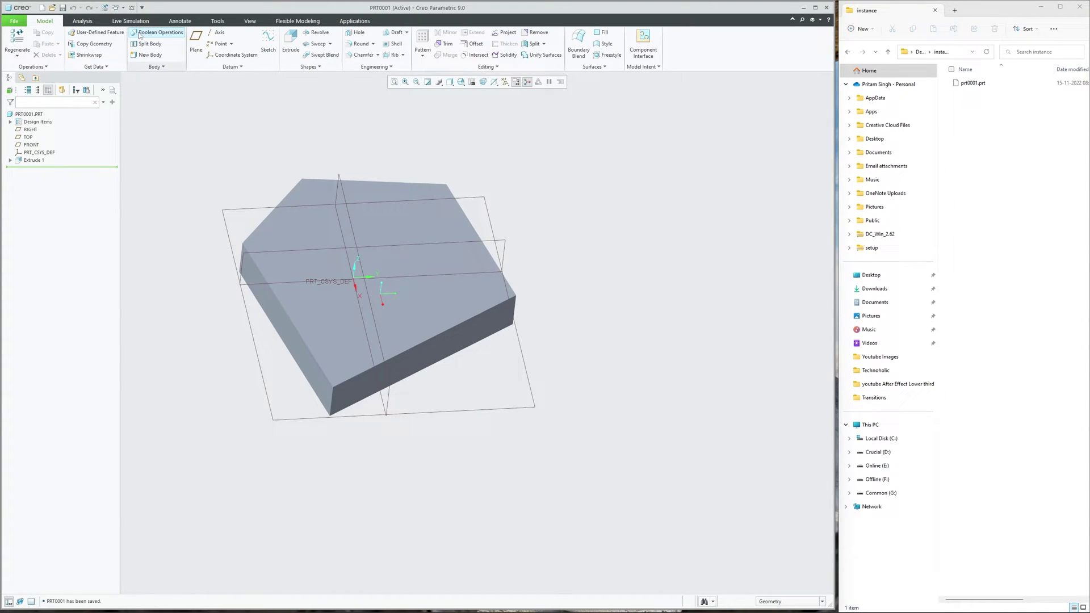
{"action": "left_click", "coordinate": [250, 21]}
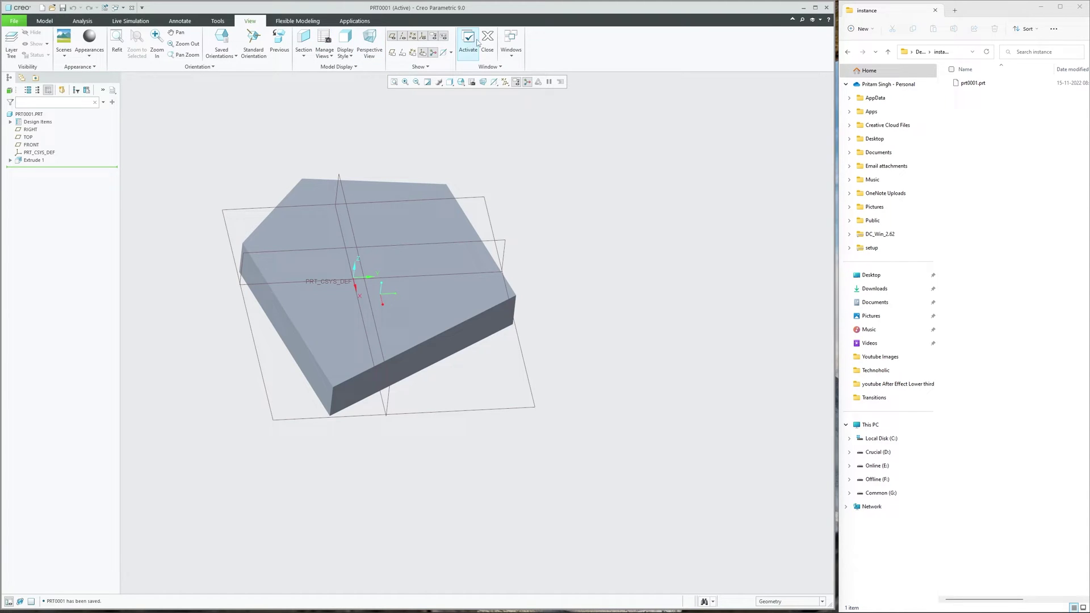
{"action": "left_click", "coordinate": [486, 39]}
Erase PRT0001 from the session with Erase Not Displayed and reopen it from recent files
{"action": "left_click", "coordinate": [113, 44]}
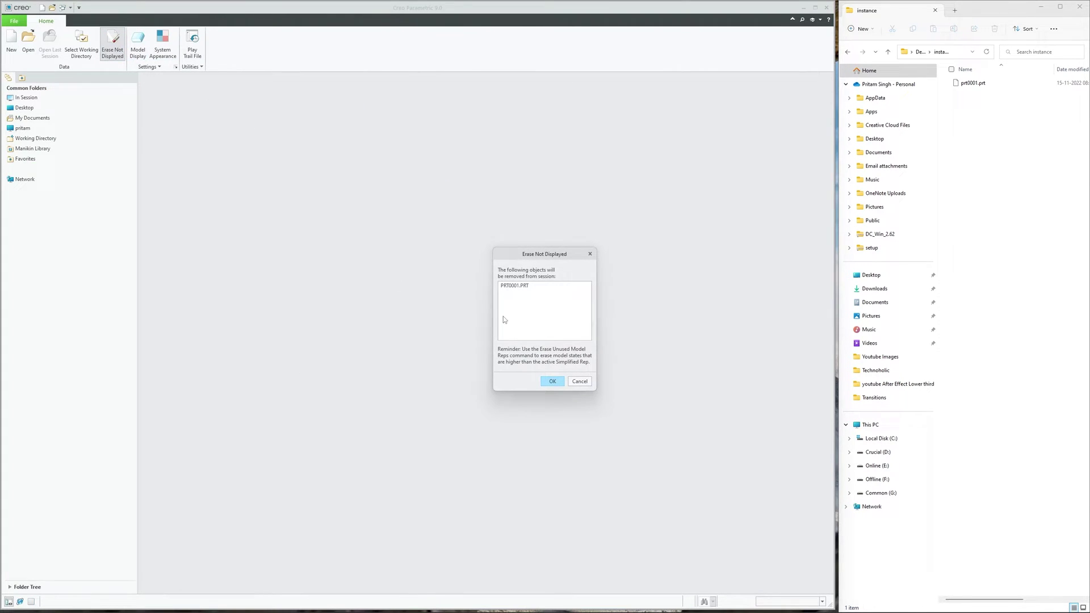
{"action": "left_click", "coordinate": [551, 382]}
{"action": "left_click", "coordinate": [14, 21]}
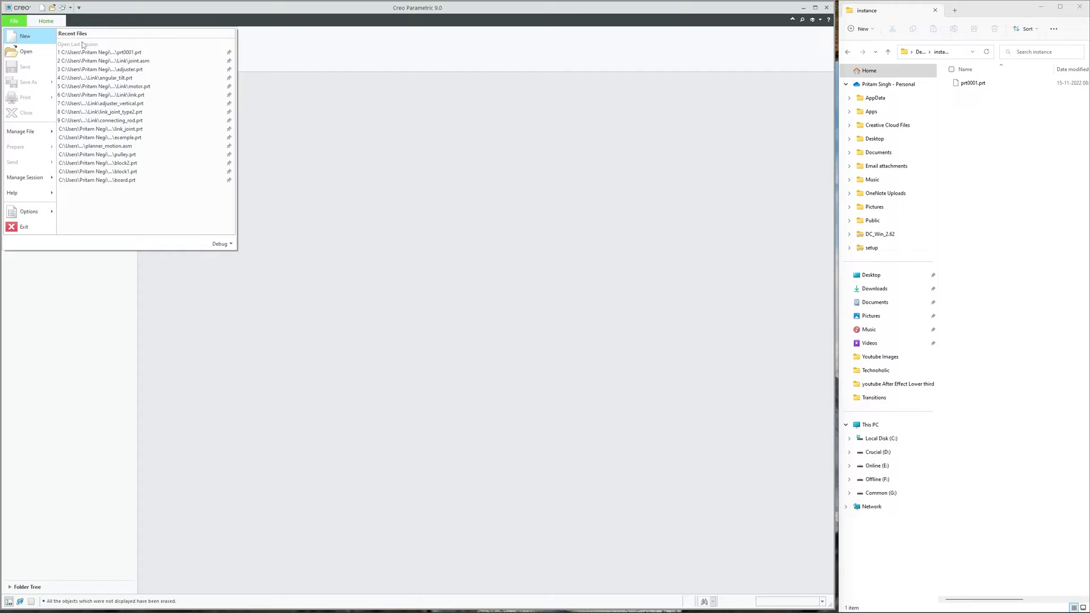
{"action": "left_click", "coordinate": [97, 52]}
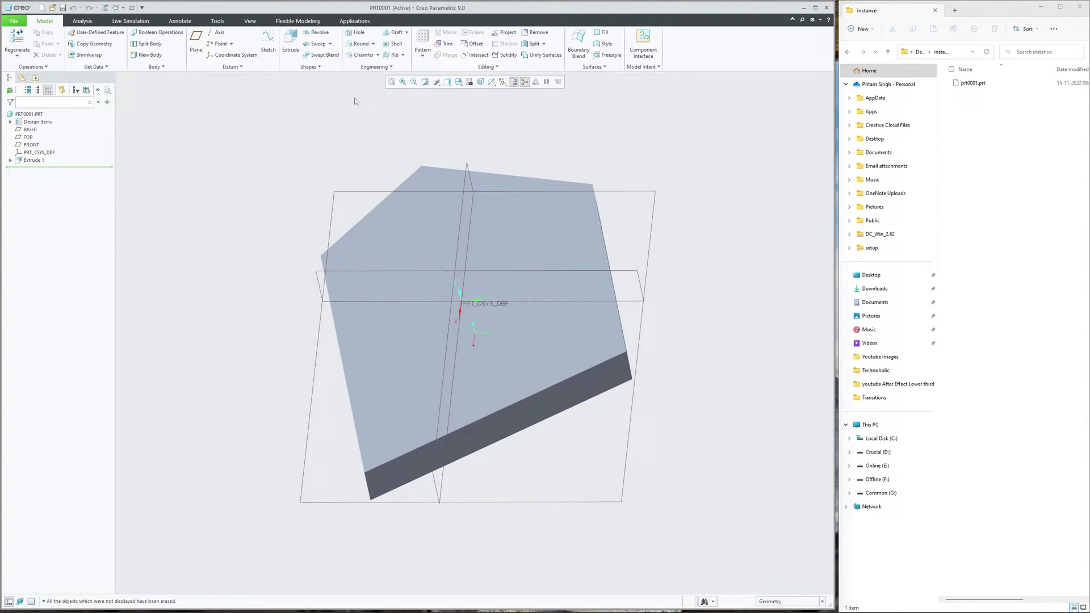
Round the plate's top-left and left edges at radius 6.00 and save a new version
{"action": "left_click", "coordinate": [363, 45]}
{"action": "left_click", "coordinate": [401, 183]}
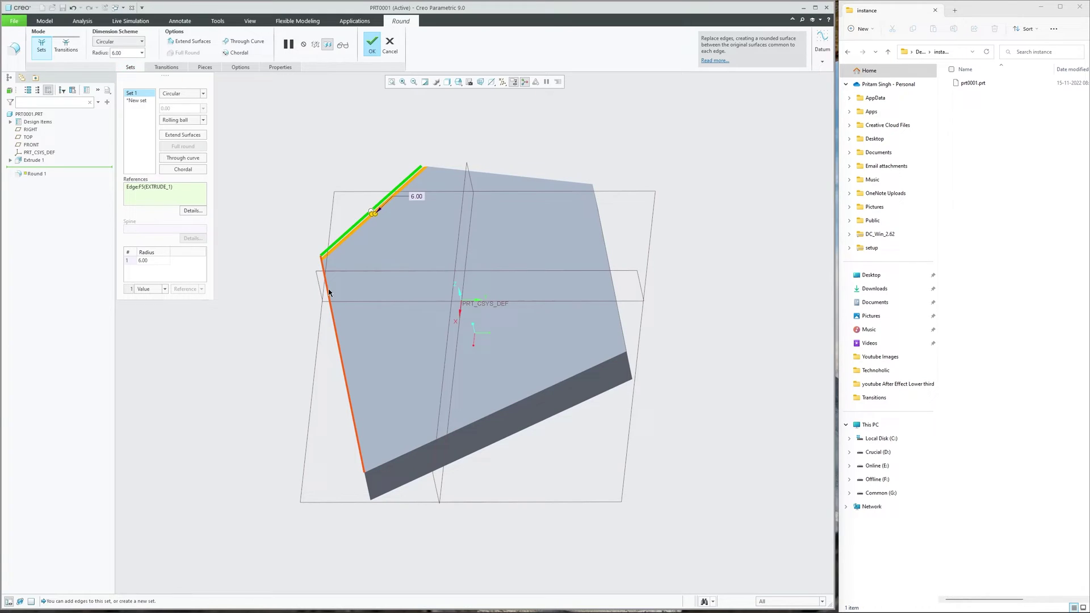
{"action": "left_click", "coordinate": [328, 292]}
{"action": "middle_click", "coordinate": [302, 180]}
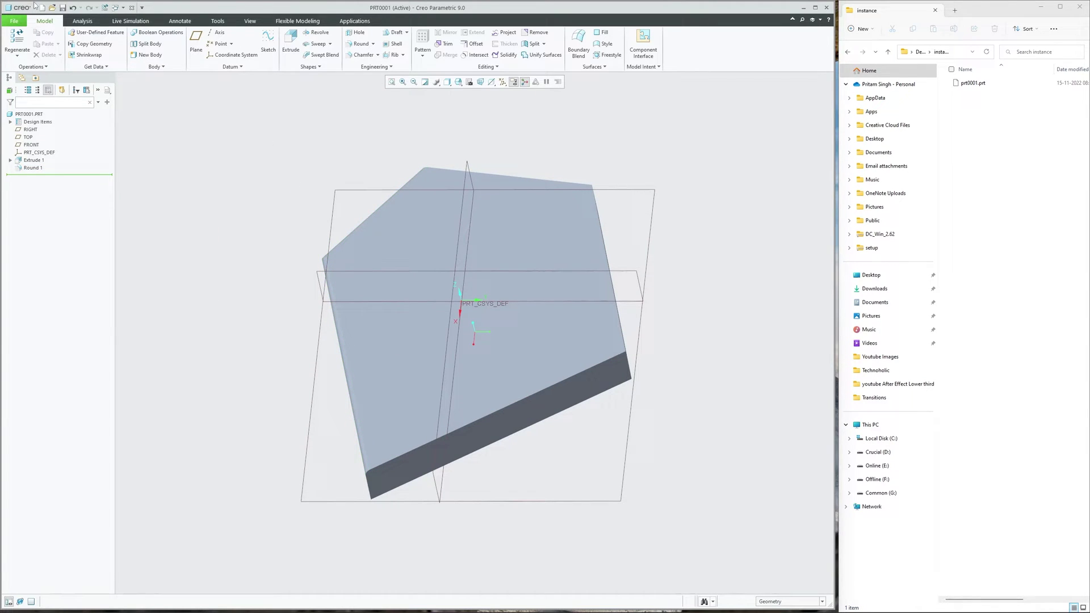
{"action": "left_click", "coordinate": [62, 7]}
Narrow Explorer's folder tree and orbit the part to a tilted view
{"action": "left_click_drag", "start_coordinate": [938, 78], "coordinate": [892, 79]}
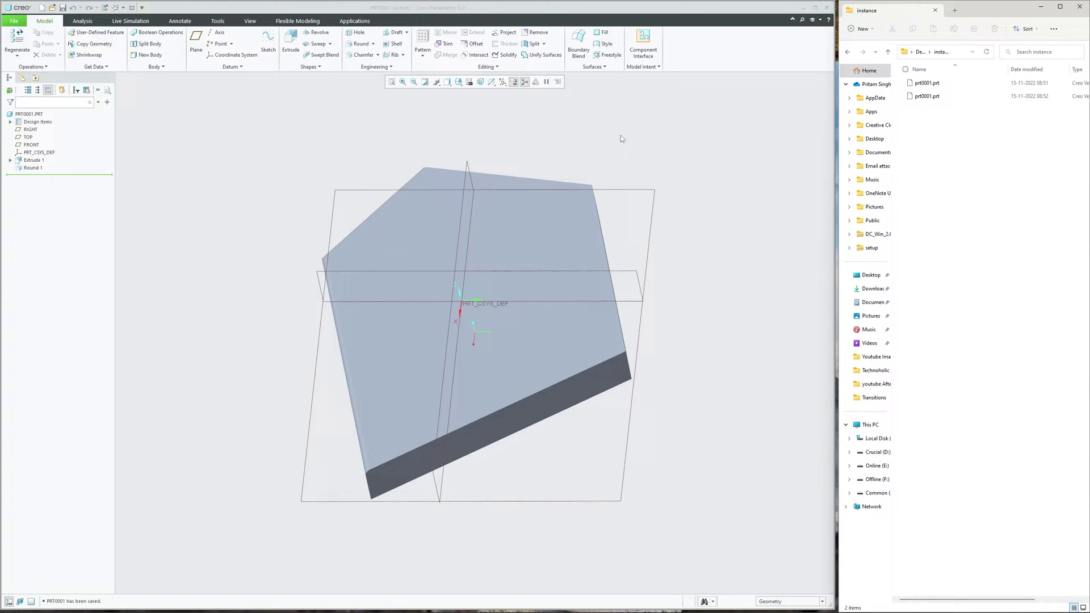
{"action": "left_click", "coordinate": [437, 202]}
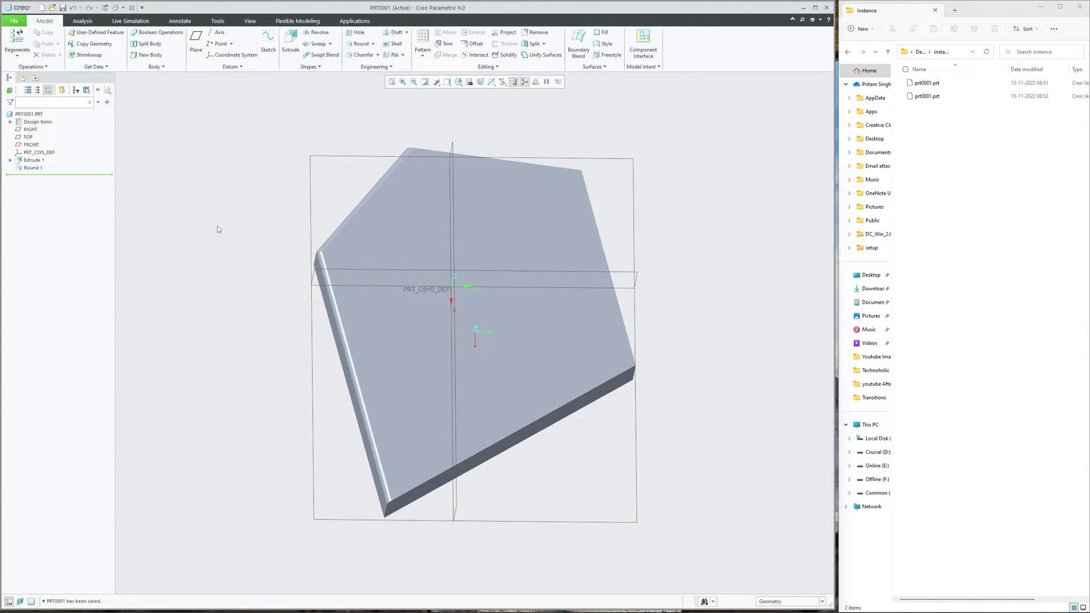
{"action": "middle_click_drag", "start_coordinate": [219, 229], "coordinate": [253, 249]}
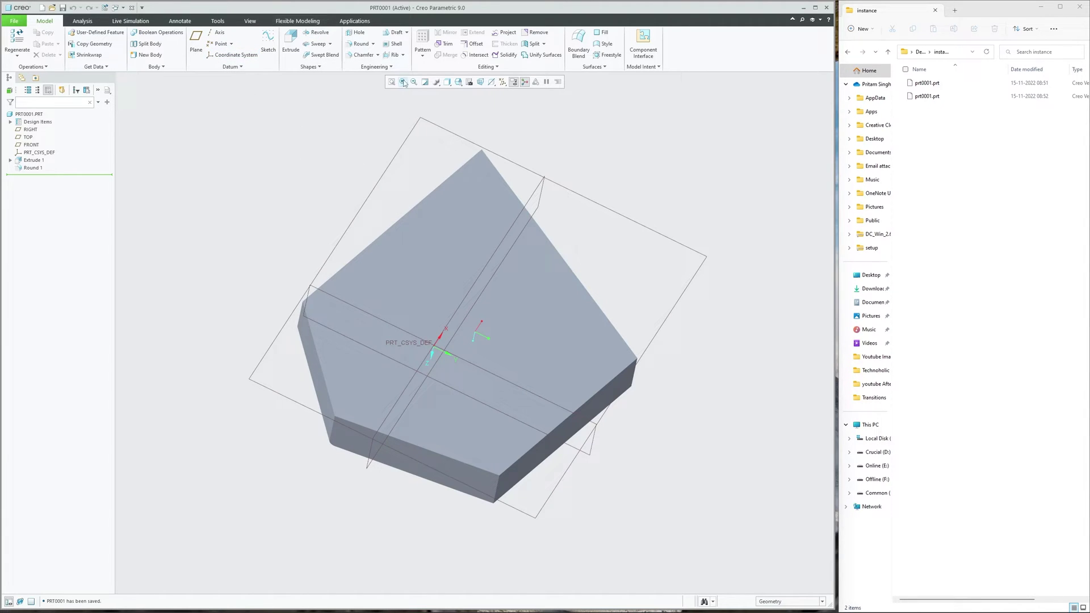
Shell the plate with its top face removed and save the part
{"action": "left_click", "coordinate": [396, 45]}
{"action": "left_click", "coordinate": [428, 223]}
{"action": "middle_click", "coordinate": [370, 144]}
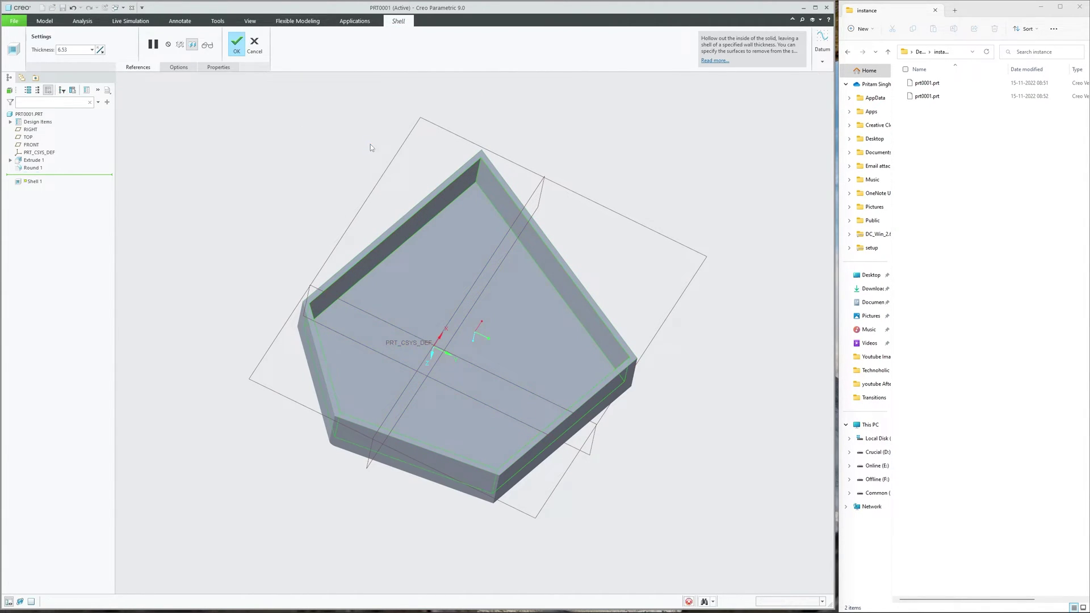
{"action": "left_click", "coordinate": [63, 8]}
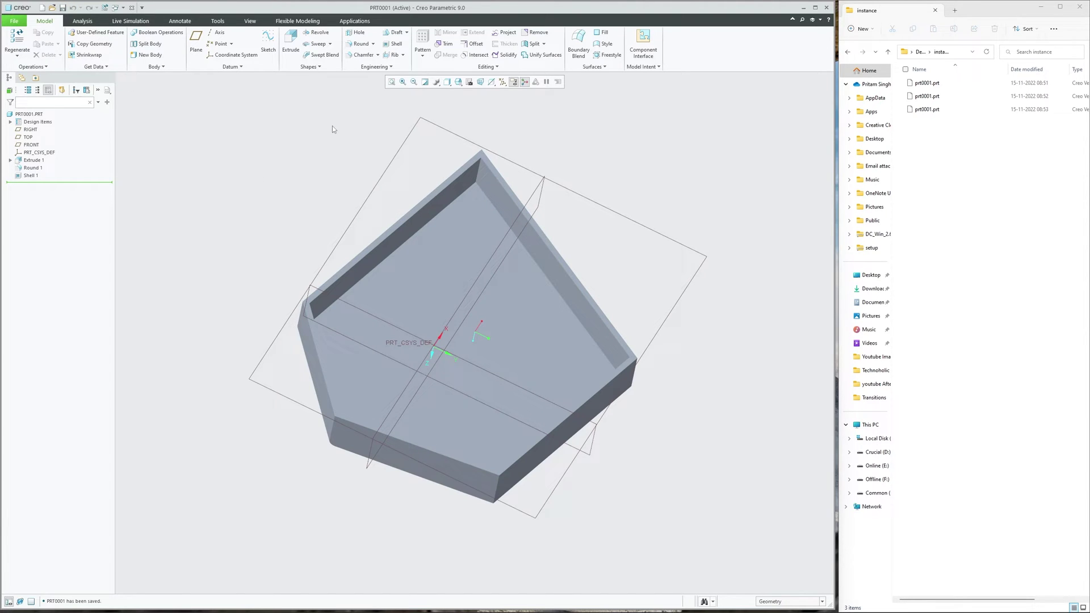
Orbit to inspect the shell and widen the File Explorer window beside Creo
{"action": "middle_click_drag", "start_coordinate": [346, 177], "coordinate": [379, 130]}
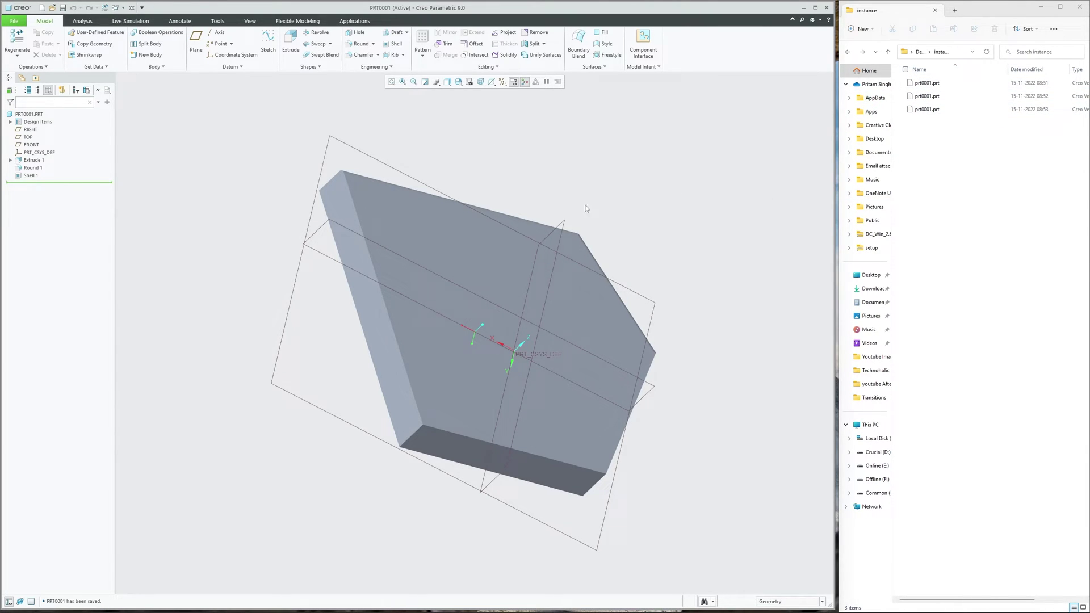
{"action": "middle_click_drag", "start_coordinate": [565, 208], "coordinate": [712, 156]}
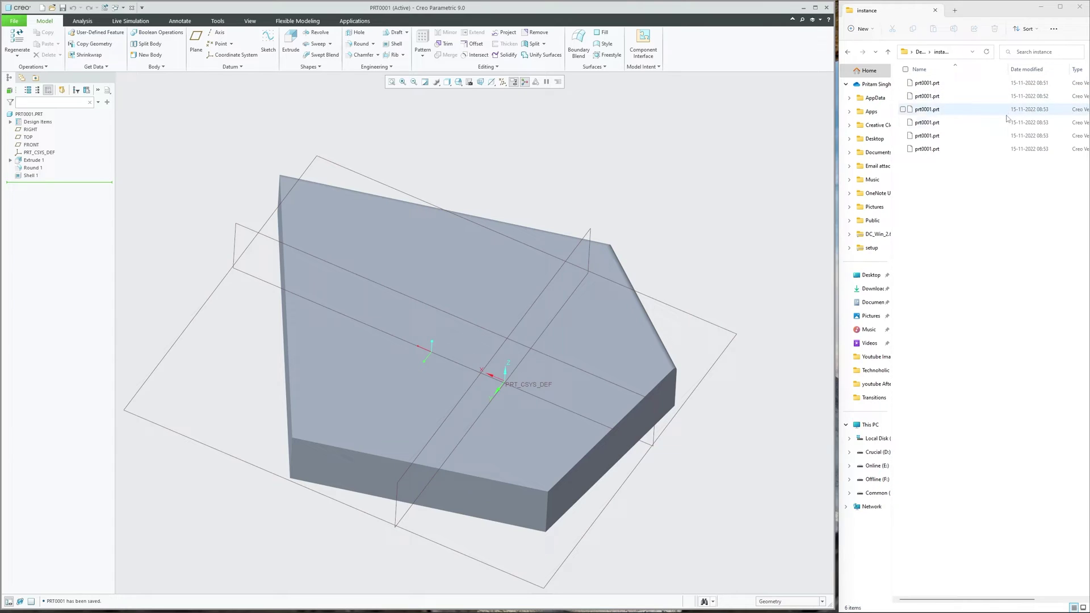
{"action": "left_click", "coordinate": [973, 227]}
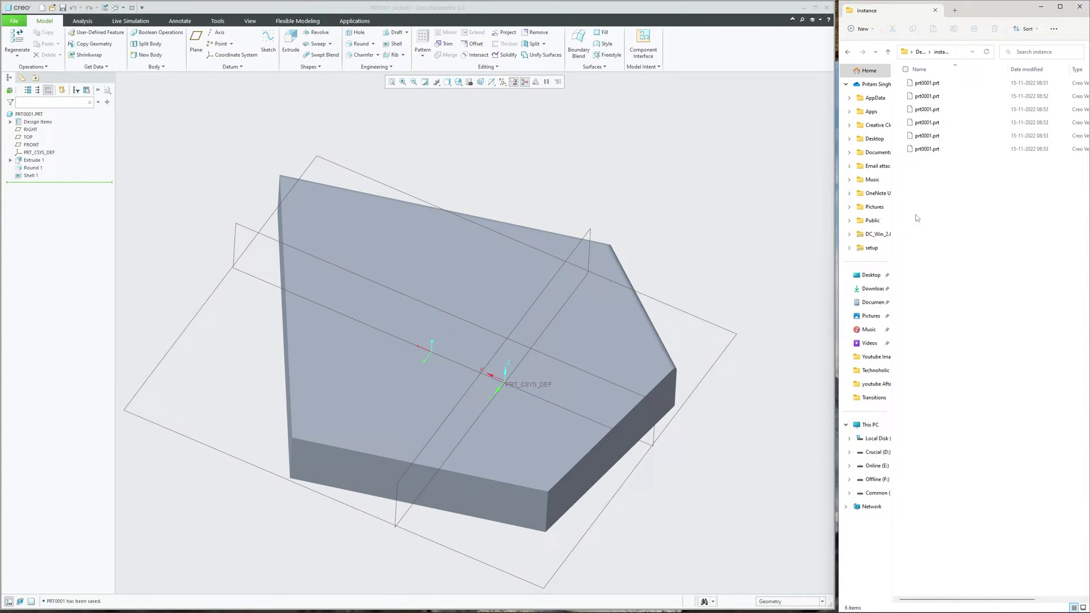
{"action": "left_click_drag", "start_coordinate": [836, 201], "coordinate": [833, 201]}
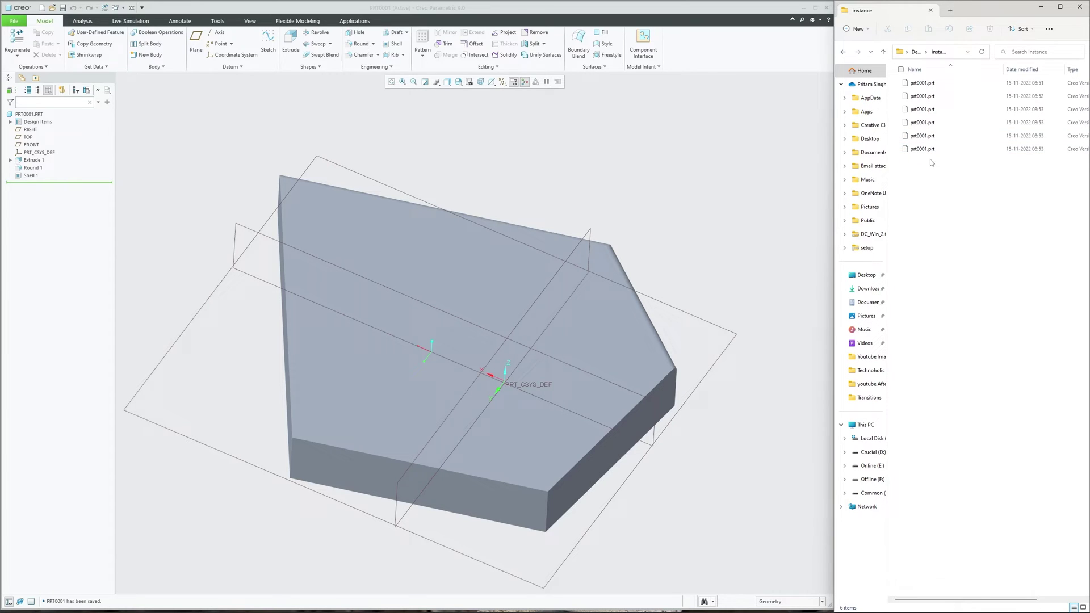
{"action": "left_click", "coordinate": [580, 143]}
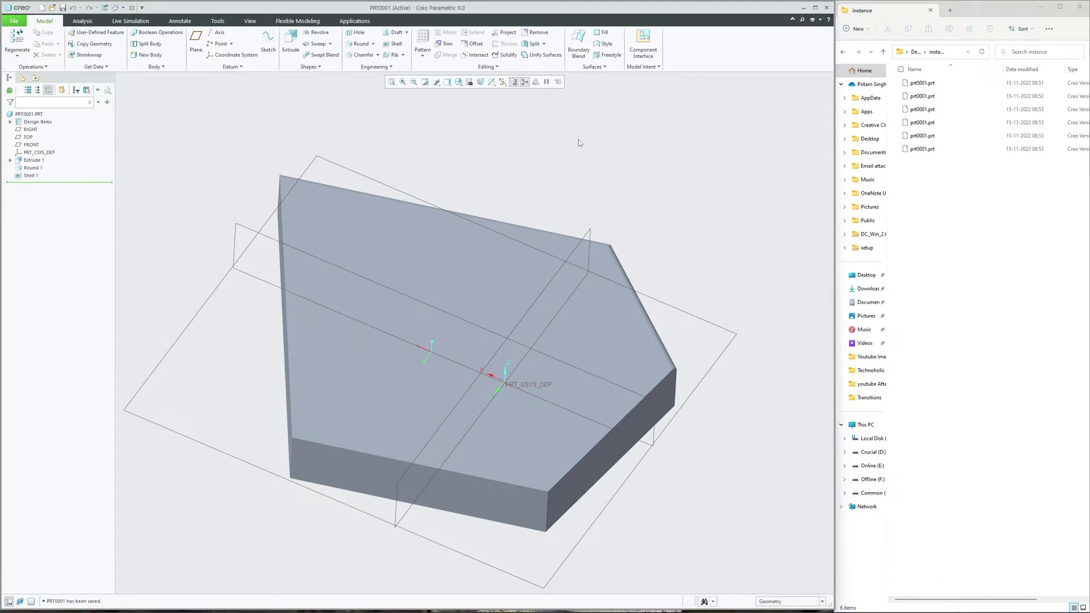
Close the plate window, erase PRT0001 with Erase Not Displayed, and bring up recent files
{"action": "left_click", "coordinate": [250, 21]}
{"action": "left_click", "coordinate": [491, 43]}
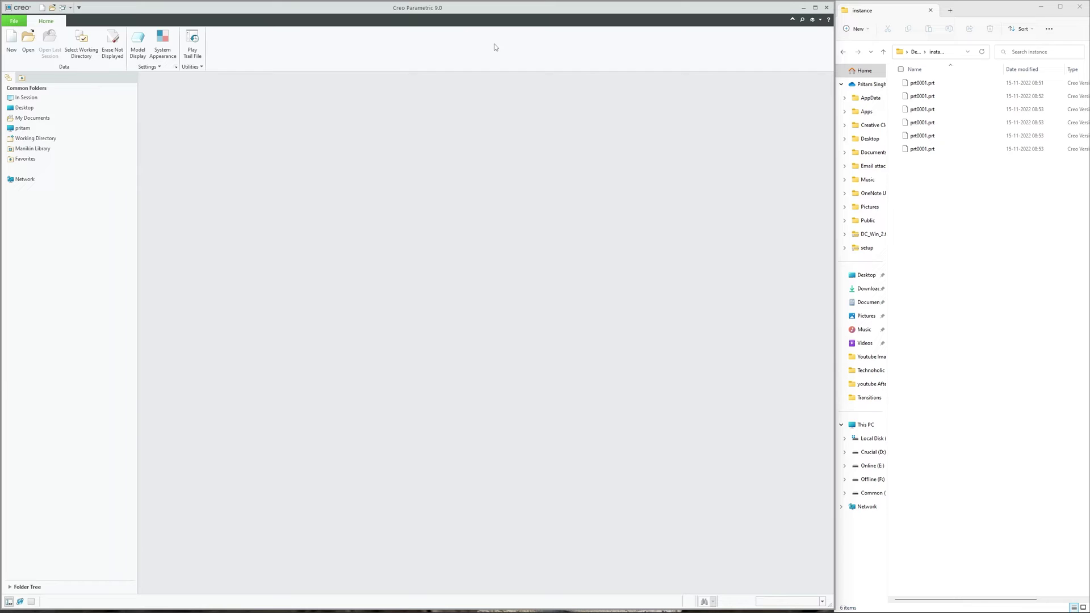
{"action": "left_click", "coordinate": [114, 38]}
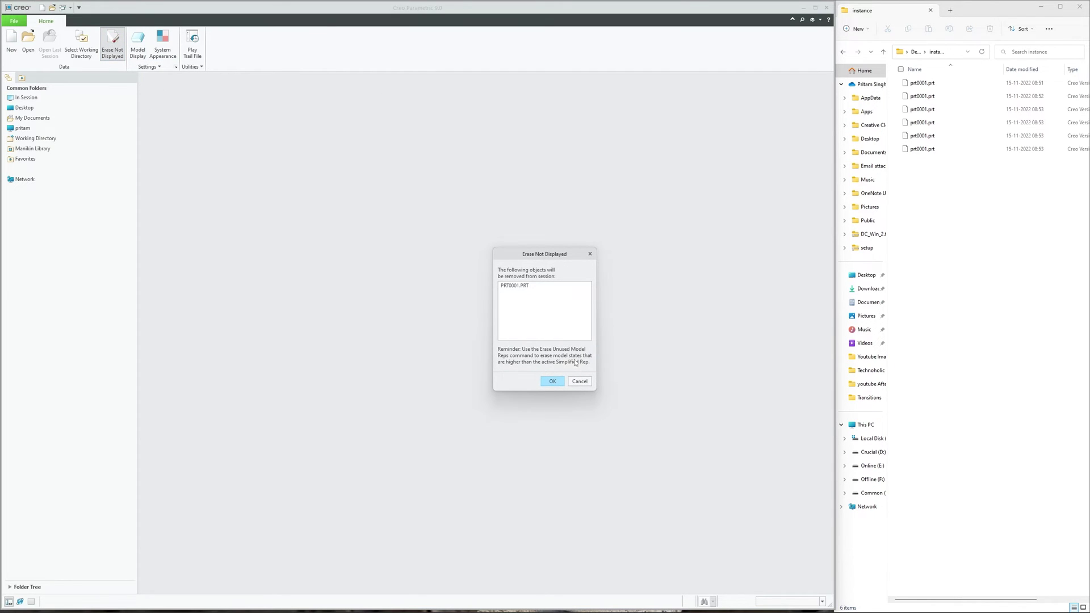
{"action": "left_click", "coordinate": [555, 381]}
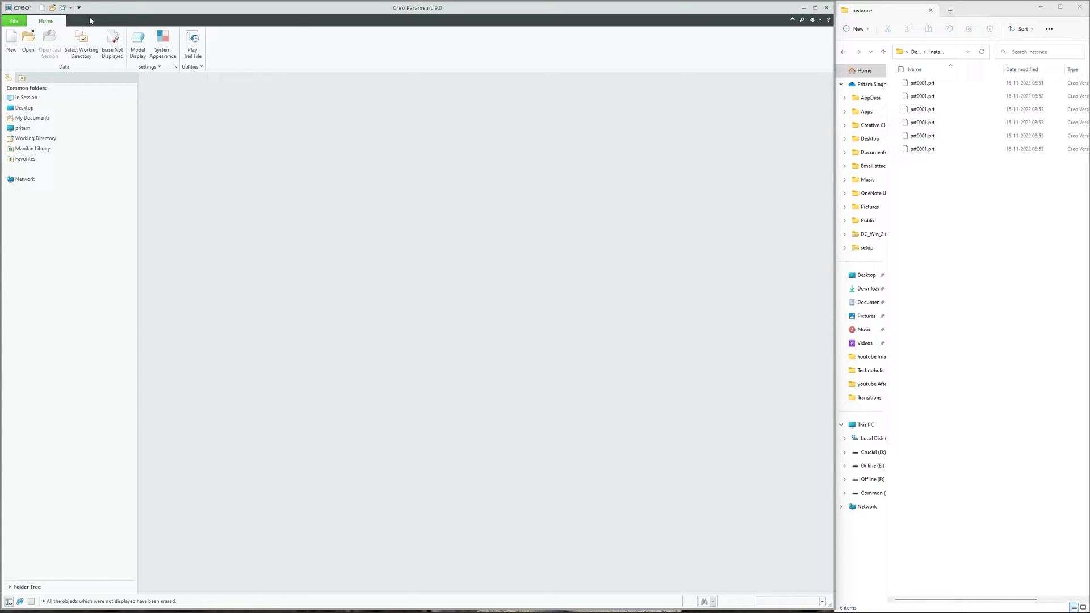
{"action": "left_click", "coordinate": [14, 21]}
{"action": "left_click", "coordinate": [105, 52]}
{"action": "middle_click_drag", "start_coordinate": [564, 271], "coordinate": [426, 351]}
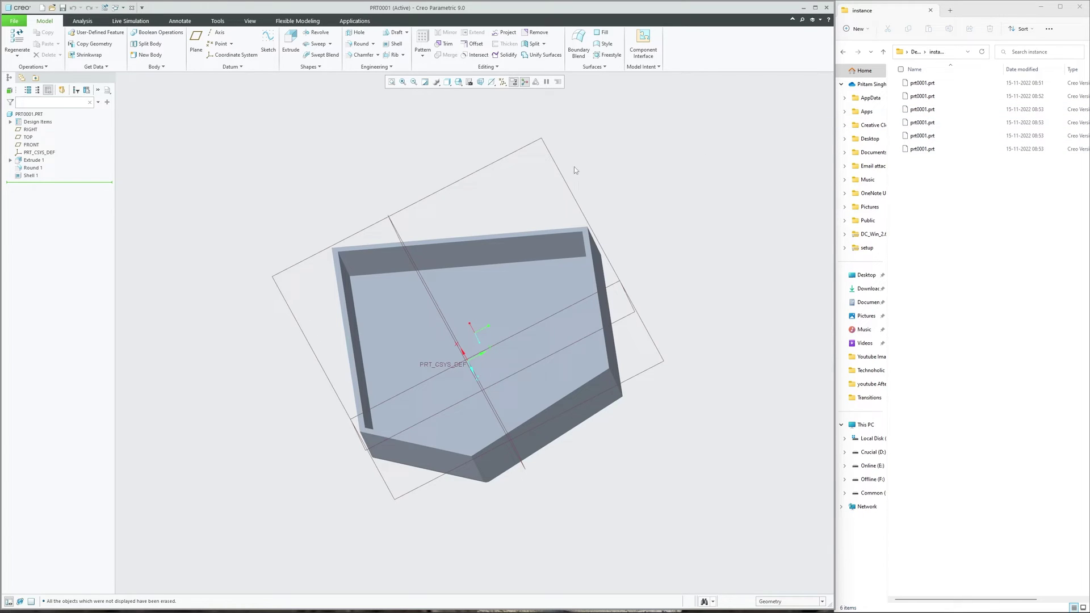
{"action": "middle_click_drag", "start_coordinate": [654, 224], "coordinate": [711, 105]}
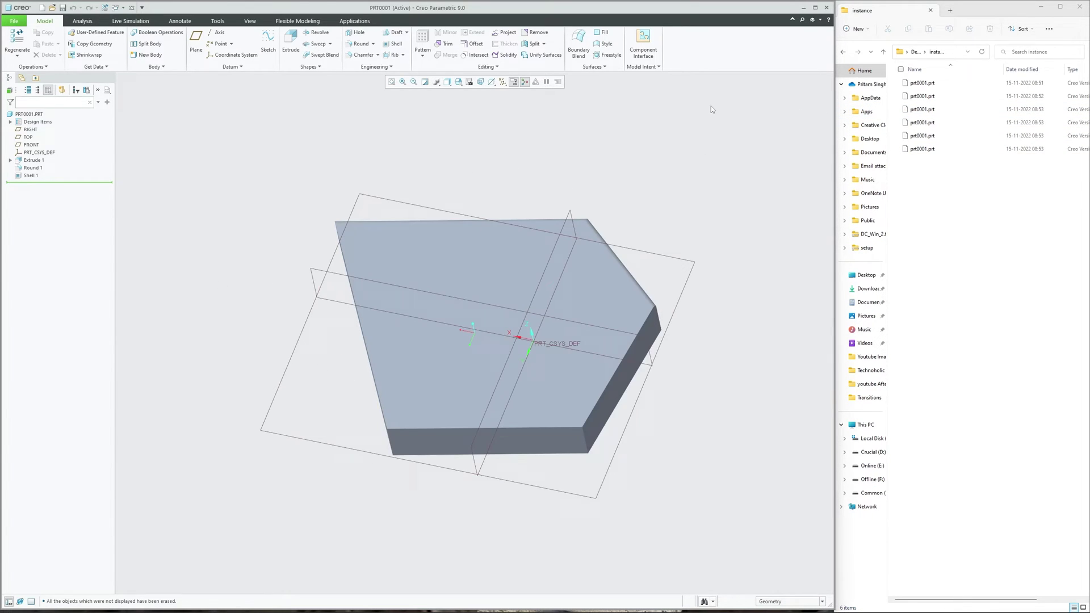
{"action": "mouse_move", "coordinate": [662, 145]}
{"action": "middle_mouse_down"}
{"action": "mouse_move", "coordinate": [609, 231]}
{"action": "mouse_move", "coordinate": [452, 261]}
{"action": "mouse_move", "coordinate": [510, 193]}
{"action": "mouse_move", "coordinate": [495, 201]}
{"action": "middle_mouse_up"}
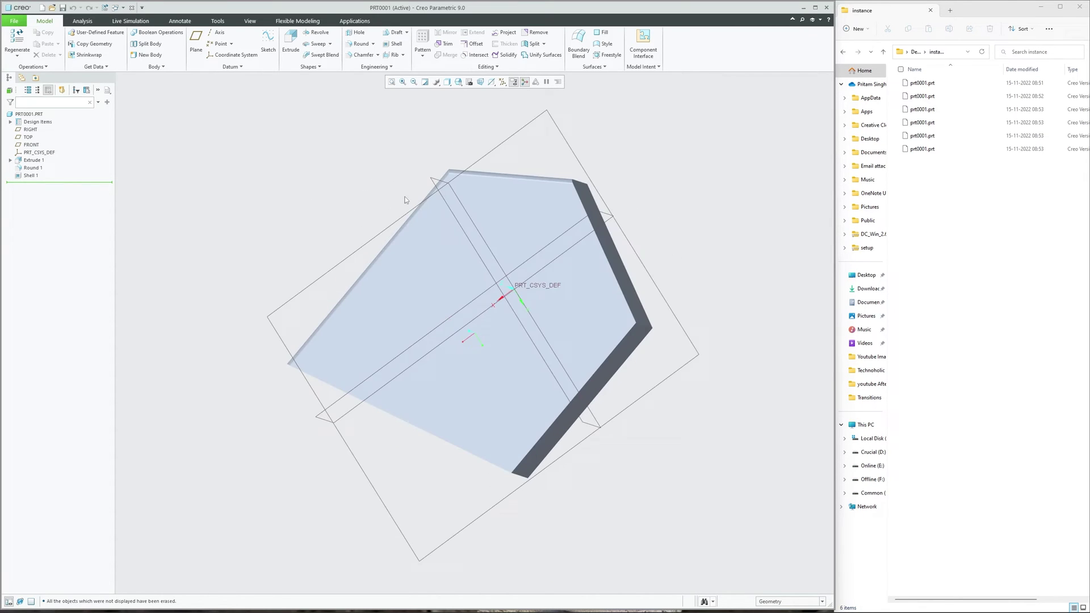
{"action": "middle_click_drag", "start_coordinate": [404, 199], "coordinate": [530, 227]}
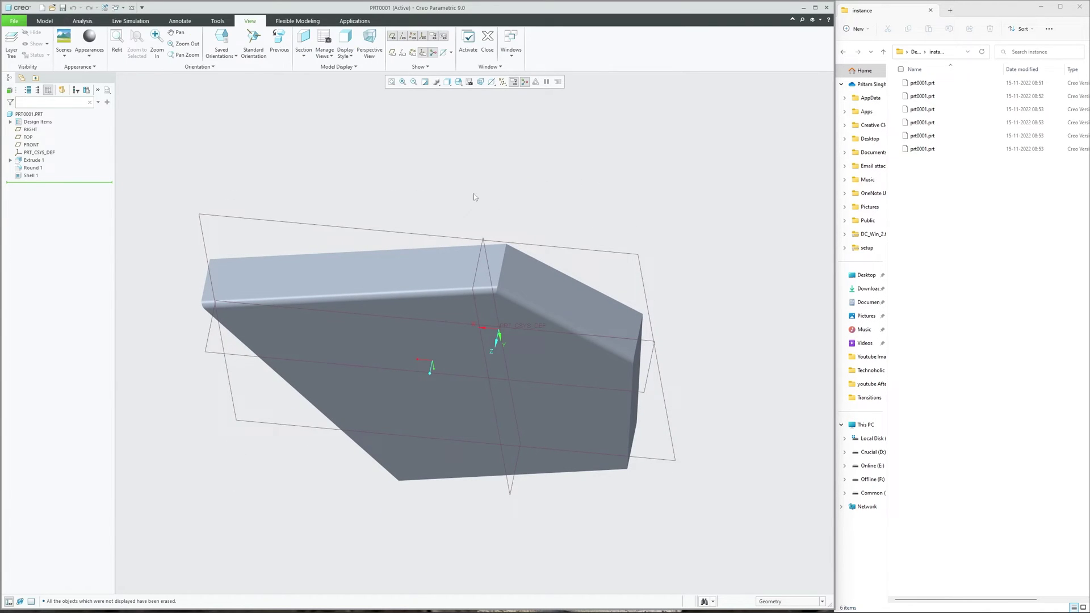
{"action": "left_click", "coordinate": [218, 23]}
Close the Creo part window and bring the instance folder listing into view
{"action": "key", "text": "ctrl+w"}
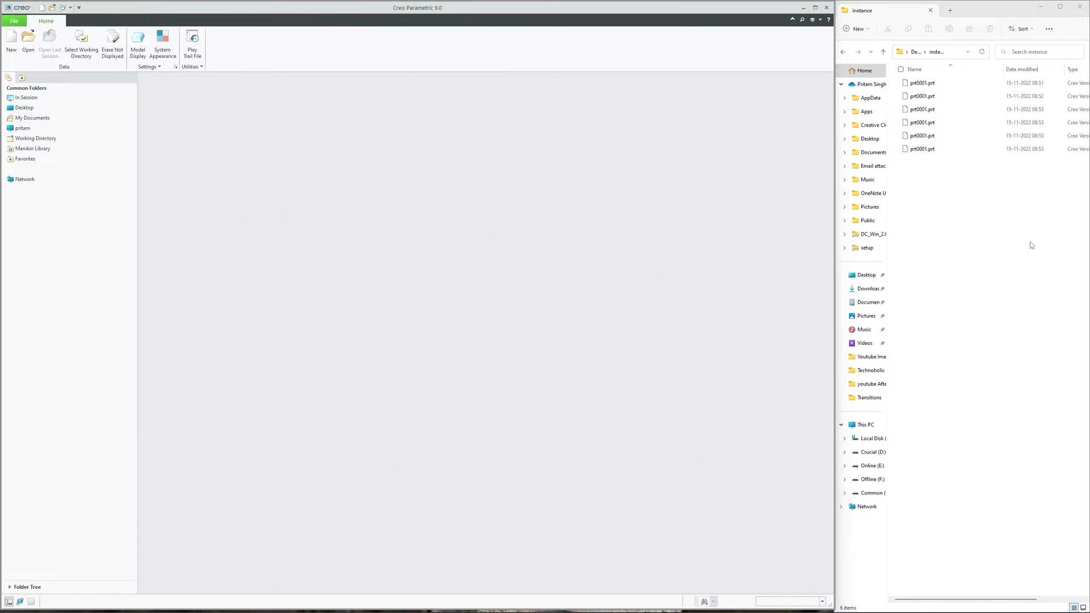
{"action": "left_click", "coordinate": [978, 199]}
{"action": "scroll", "coordinate": [1018, 192], "scroll_direction": "up", "scroll_amount": 3, "text": "ctrl"}
{"action": "scroll", "coordinate": [1015, 195], "scroll_direction": "up", "scroll_amount": 2, "text": "ctrl"}
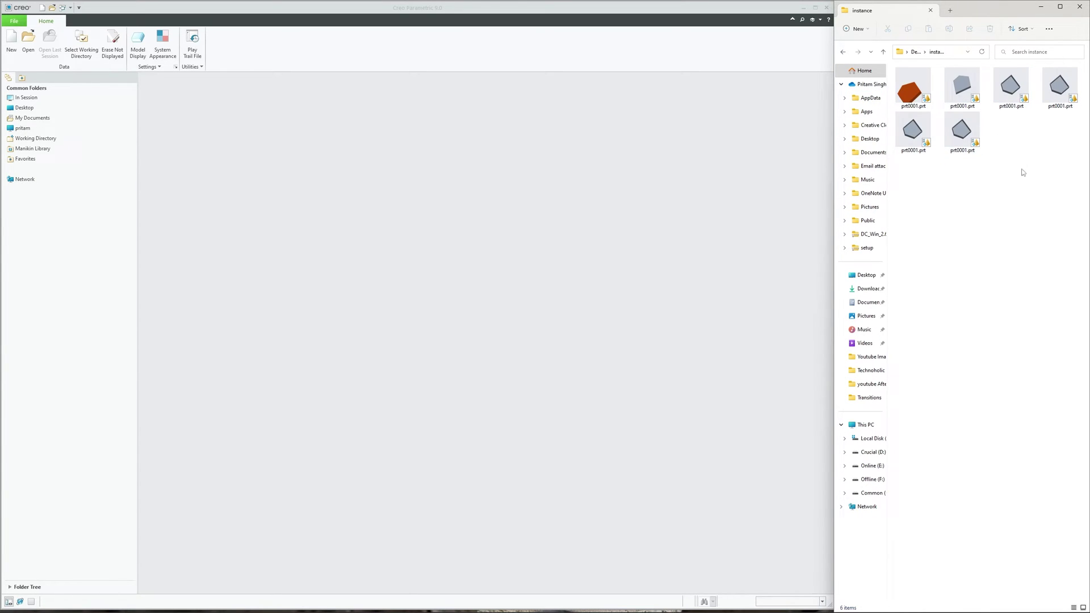
Delete the third through sixth prt0001.prt versions from the instance folder
{"action": "left_click", "coordinate": [1016, 91]}
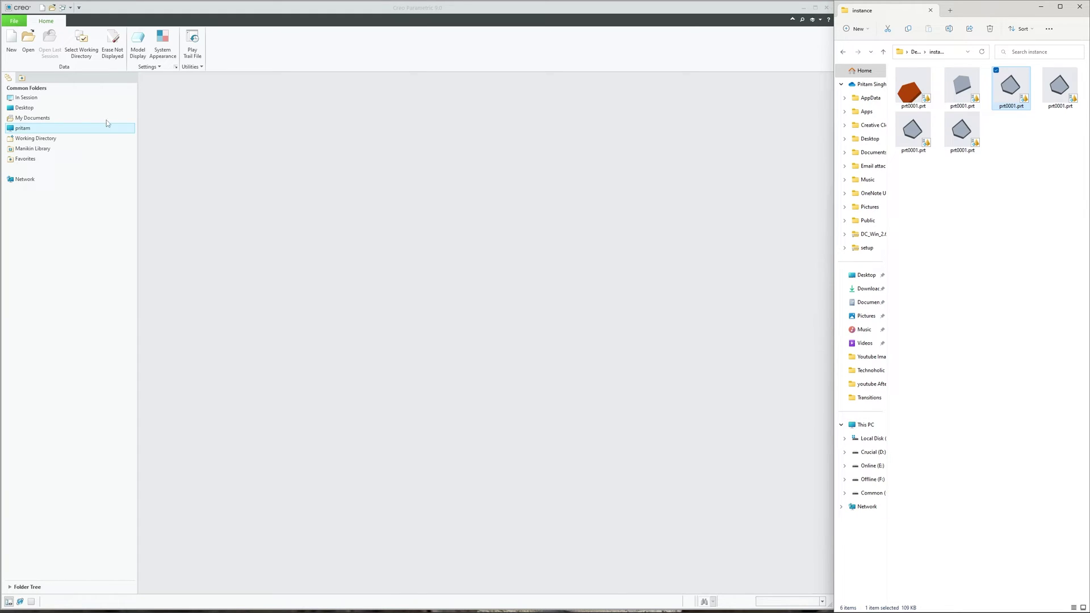
{"action": "left_click", "coordinate": [1059, 87]}
{"action": "left_click", "coordinate": [973, 136], "text": "shift"}
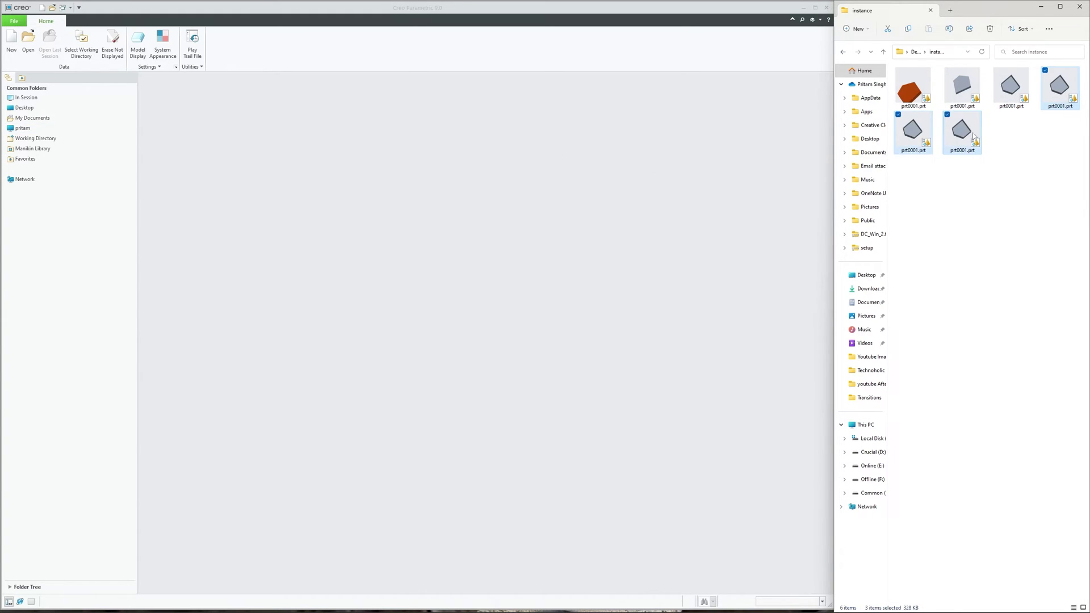
{"action": "left_click", "coordinate": [971, 88]}
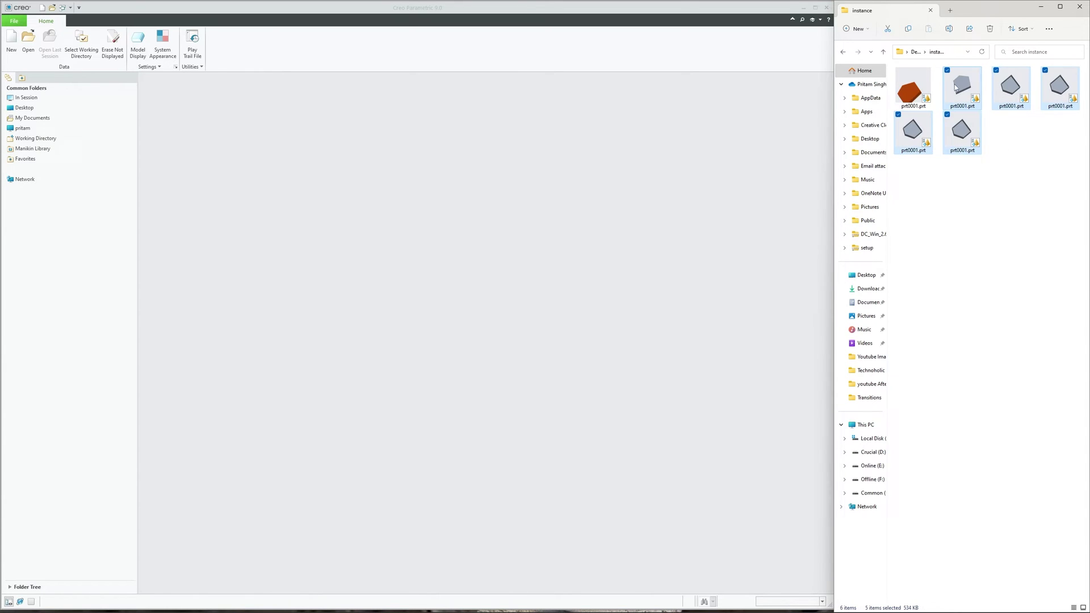
{"action": "left_click", "coordinate": [1013, 88]}
{"action": "left_click", "coordinate": [977, 135], "text": "shift"}
{"action": "key", "text": "Delete"}
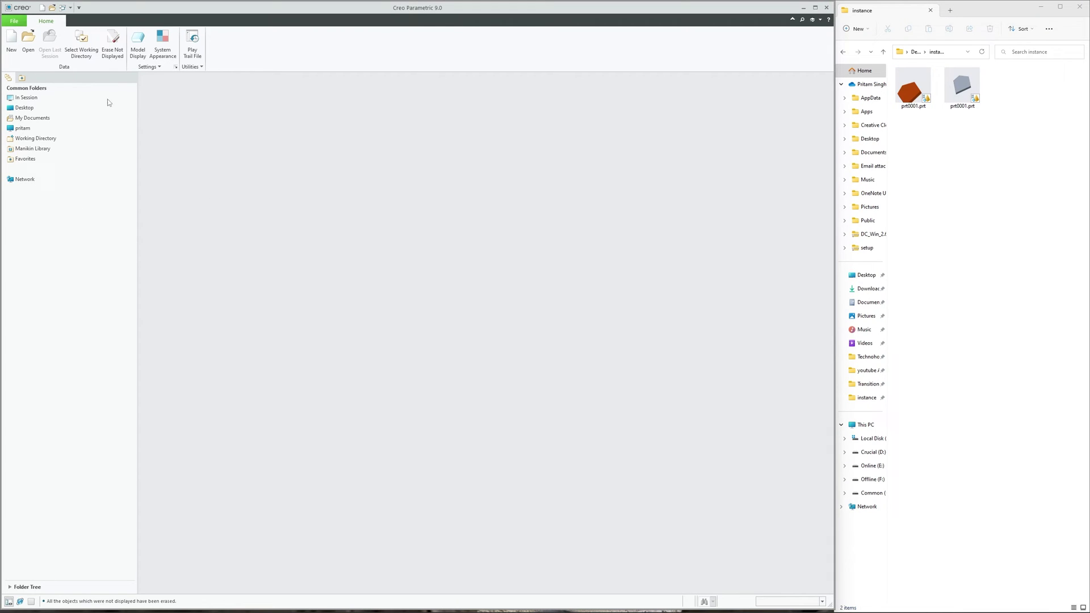
Reopen prt0001.prt from recent files and orbit it, showing Extrude 1 and Round 1 only
{"action": "left_click", "coordinate": [14, 21]}
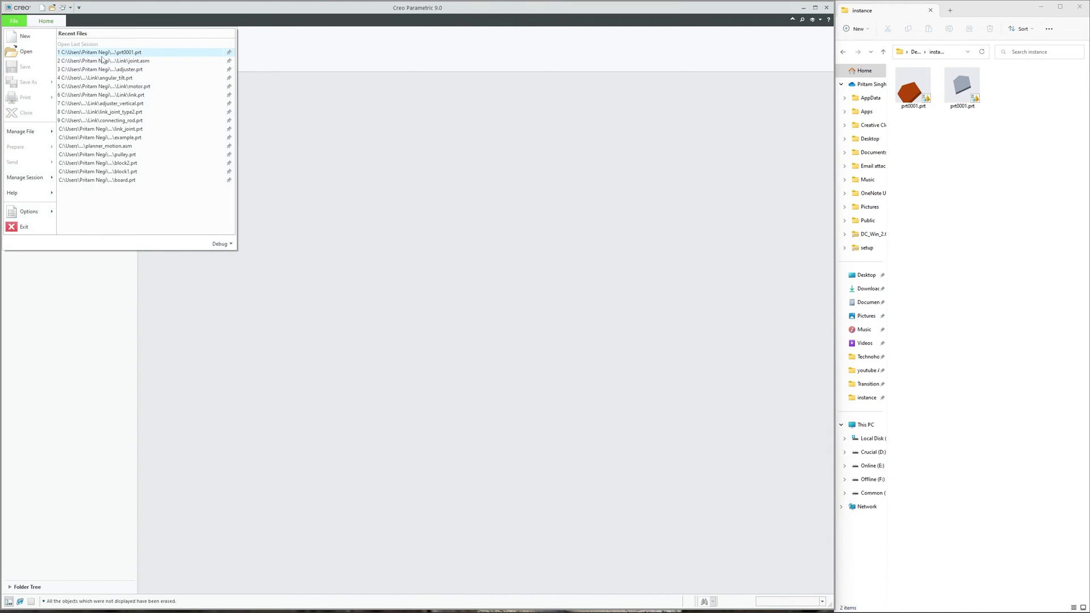
{"action": "left_click", "coordinate": [103, 55]}
{"action": "middle_click_drag", "start_coordinate": [352, 318], "coordinate": [272, 412]}
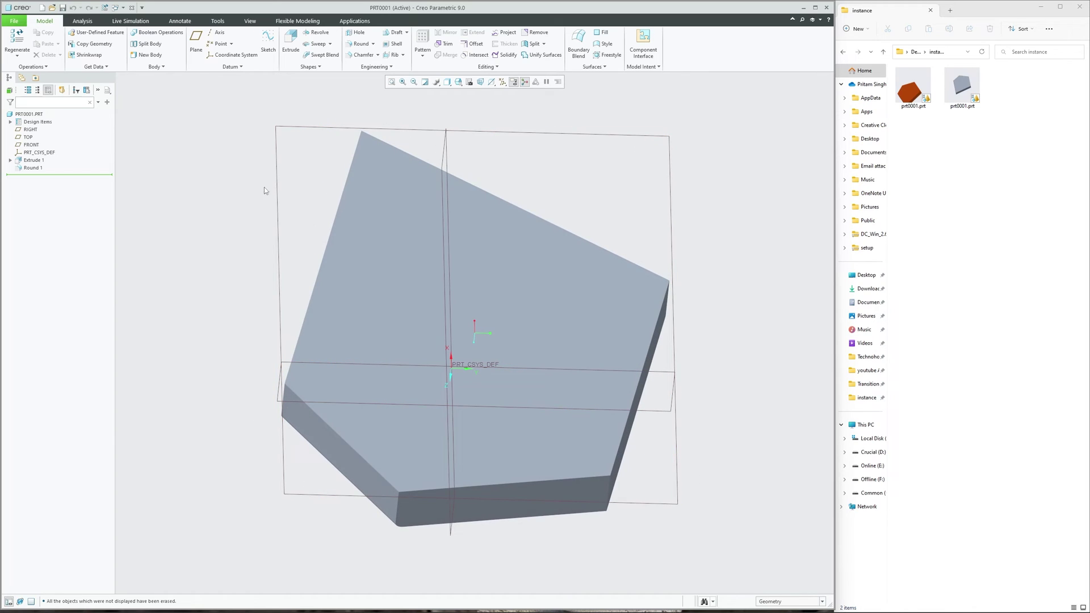
Sketch a small rectangle on the plate's top face for a new extrude
{"action": "left_click", "coordinate": [285, 44]}
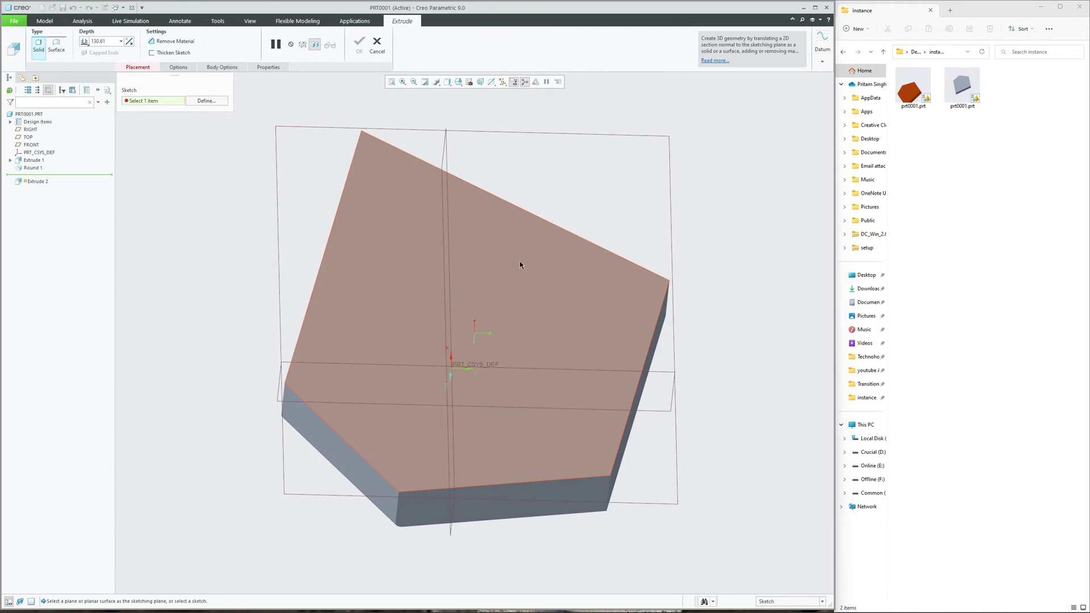
{"action": "left_click", "coordinate": [518, 262]}
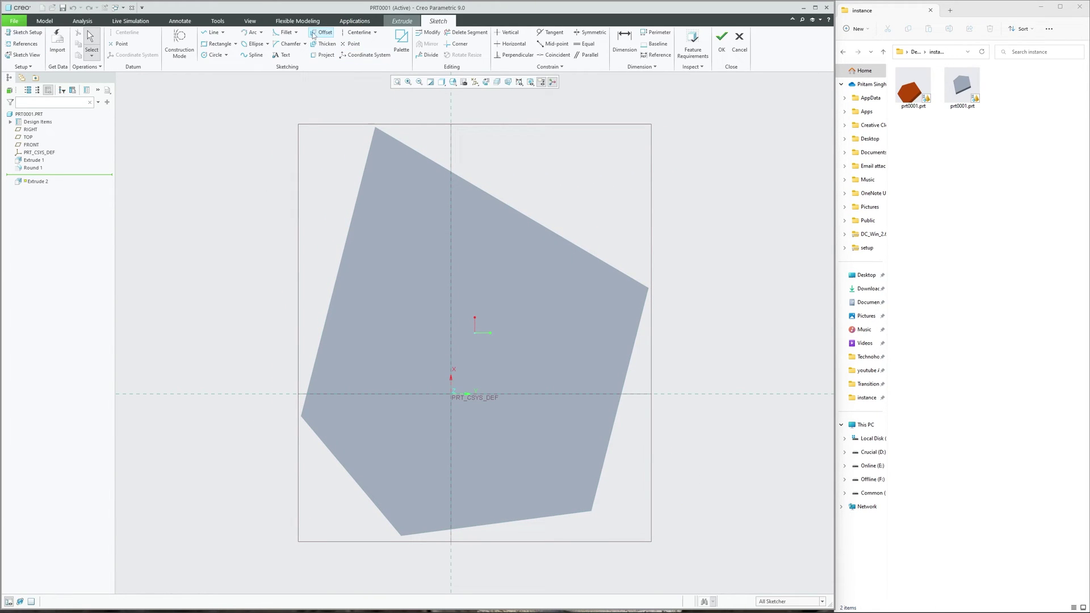
{"action": "left_click", "coordinate": [218, 44]}
{"action": "left_click", "coordinate": [397, 252]}
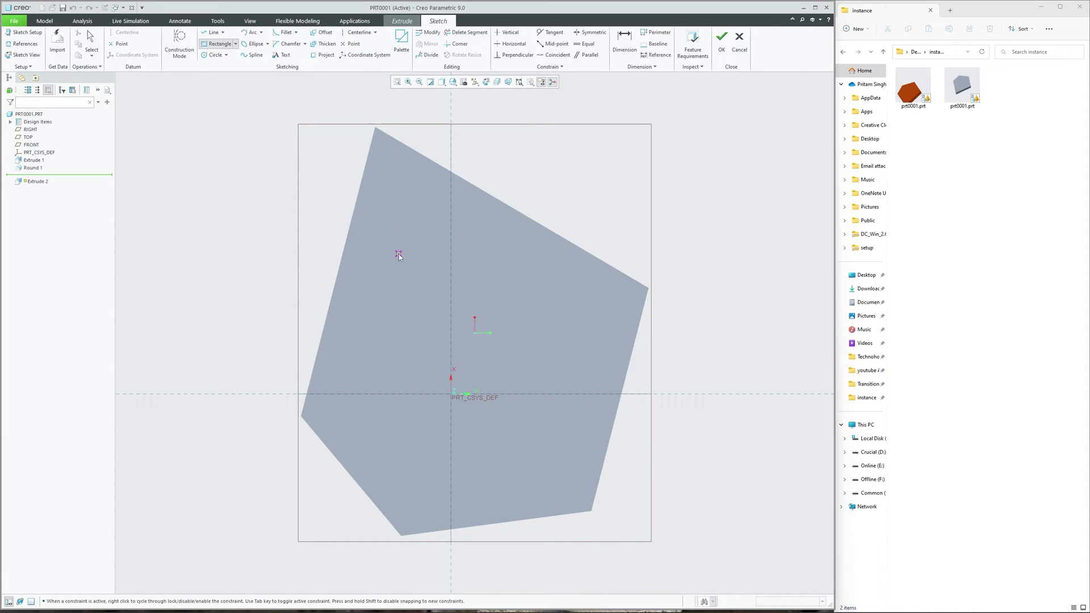
{"action": "left_click", "coordinate": [413, 263]}
{"action": "middle_click", "coordinate": [694, 140]}
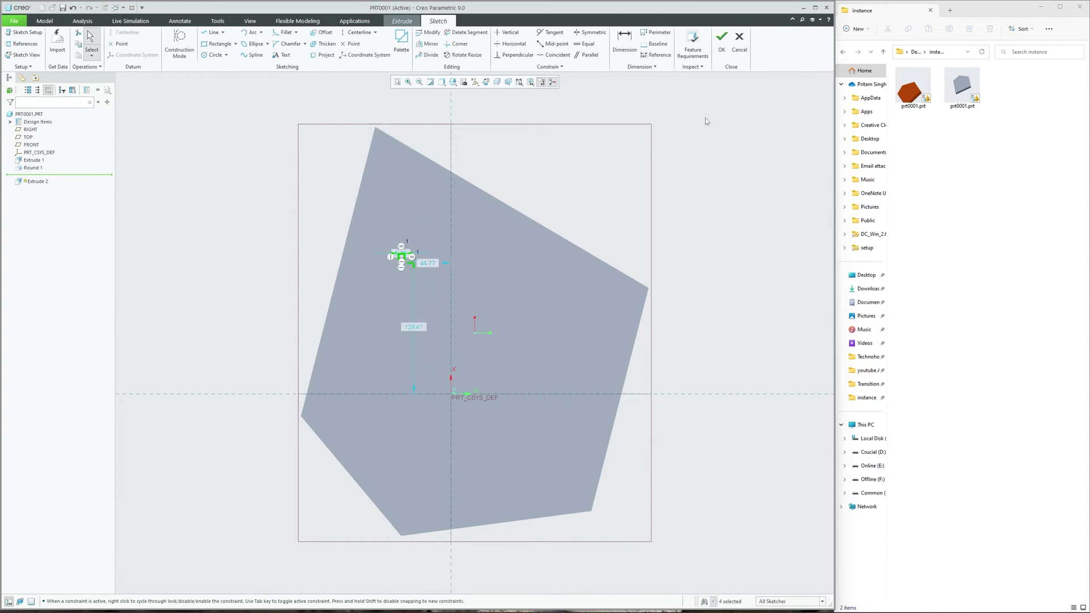
{"action": "left_click", "coordinate": [721, 41]}
Complete Extrude 2 at 5.75 depth, save the part, and inspect the result
{"action": "scroll", "coordinate": [349, 243], "scroll_direction": "up", "scroll_amount": 4}
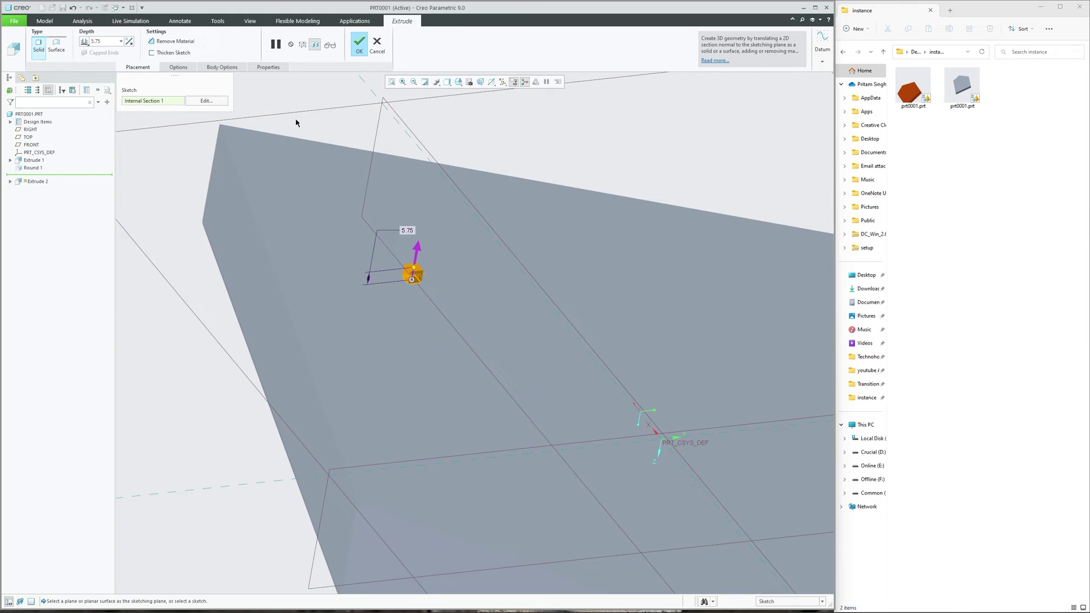
{"action": "left_click", "coordinate": [359, 44]}
{"action": "scroll", "coordinate": [235, 277], "scroll_direction": "down", "scroll_amount": 2}
{"action": "key", "text": "ctrl+s"}
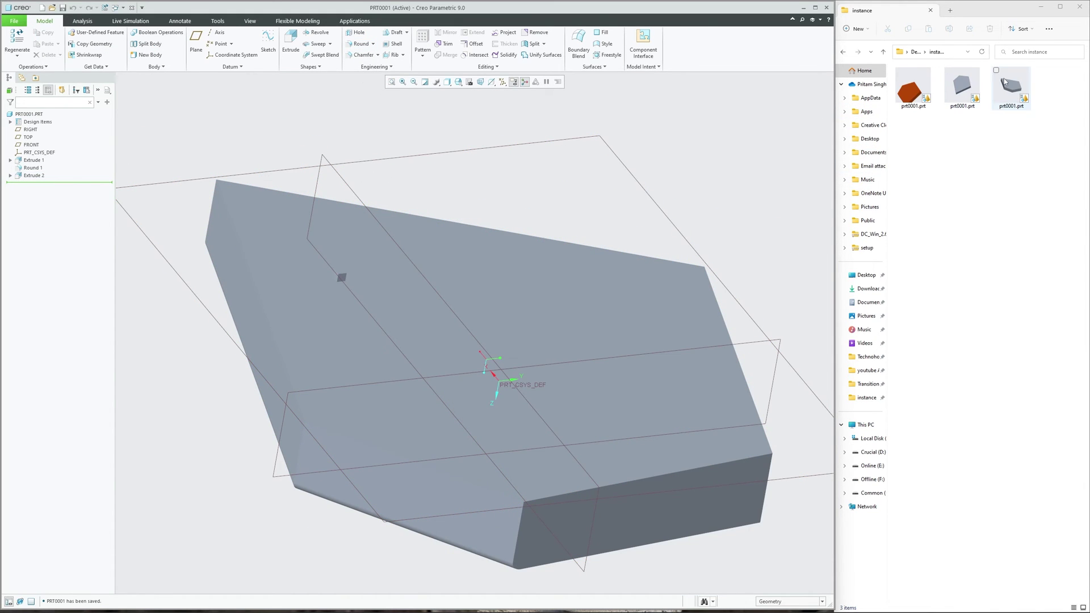
{"action": "middle_click_drag", "start_coordinate": [372, 126], "coordinate": [636, 133]}
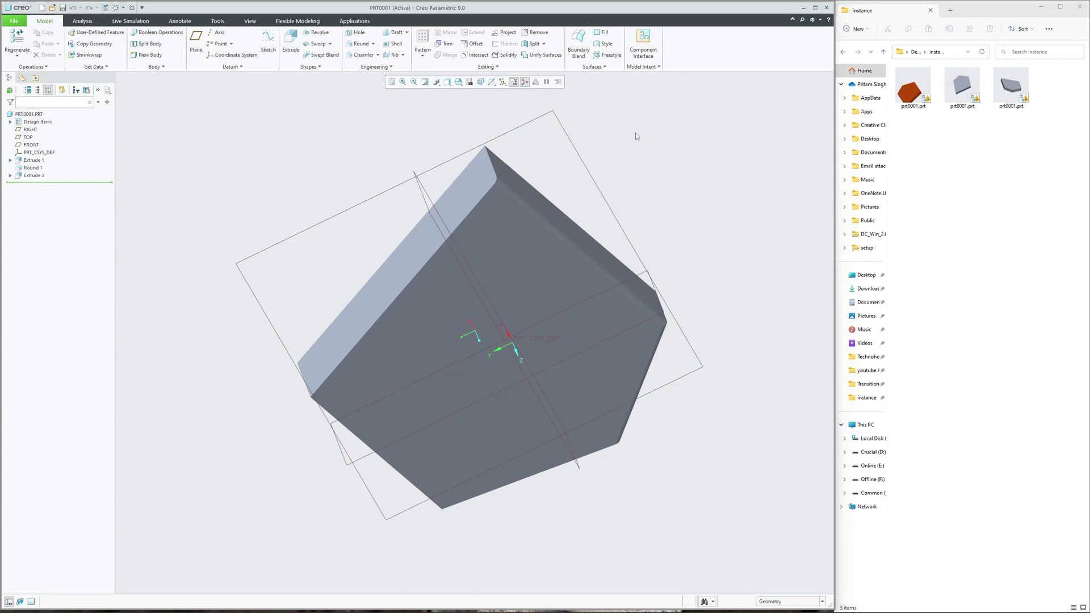